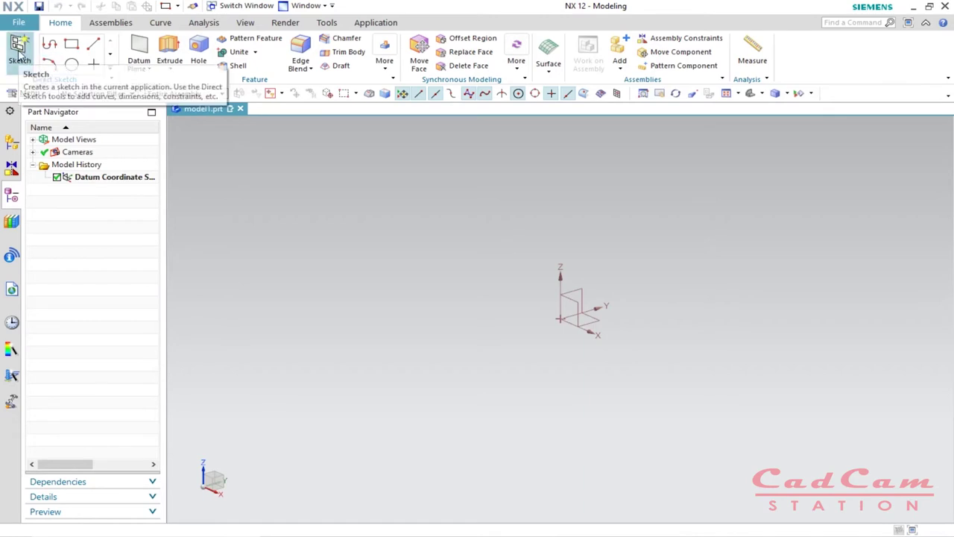
Start a new sketch on the XY plane of the datum coordinate system, using the On Plane type.
left_click(18, 53)
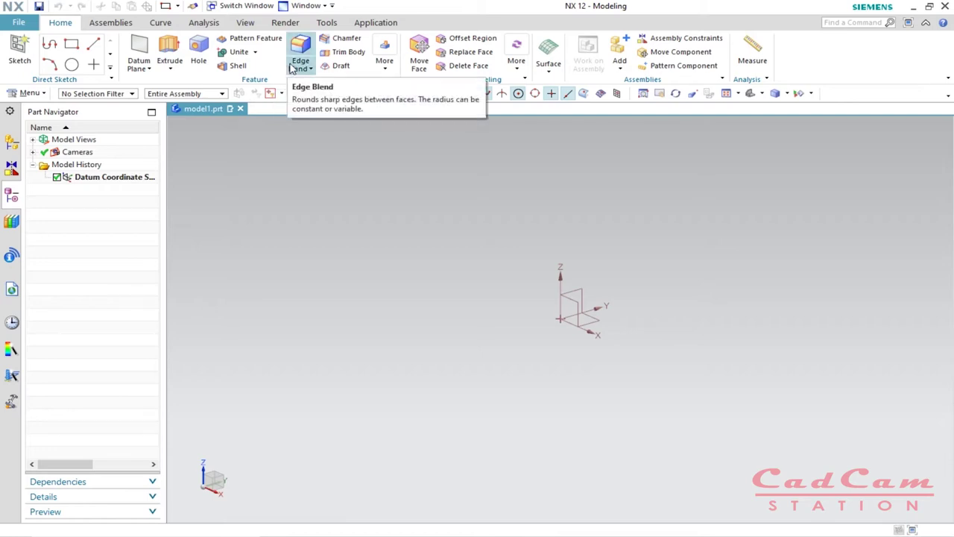
left_click(19, 54)
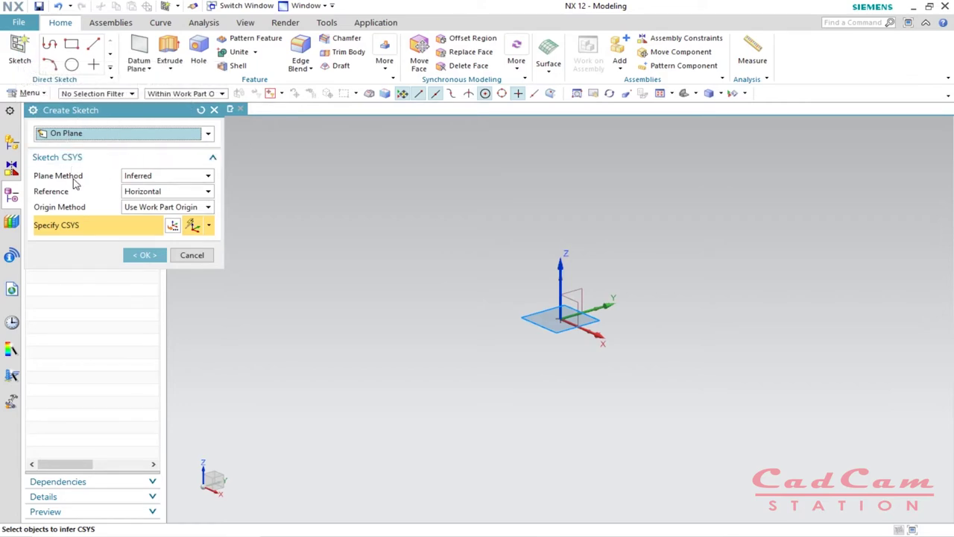
left_click(207, 134)
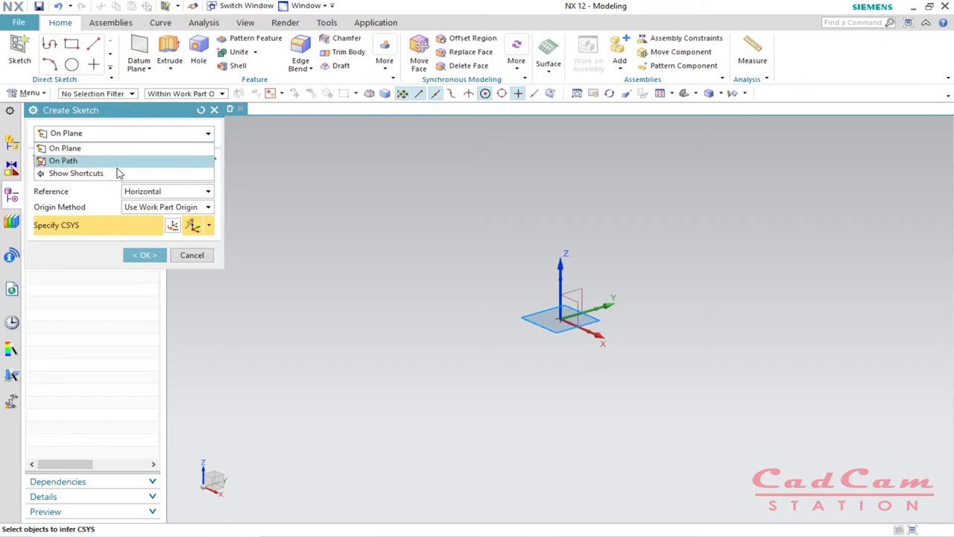
left_click(210, 135)
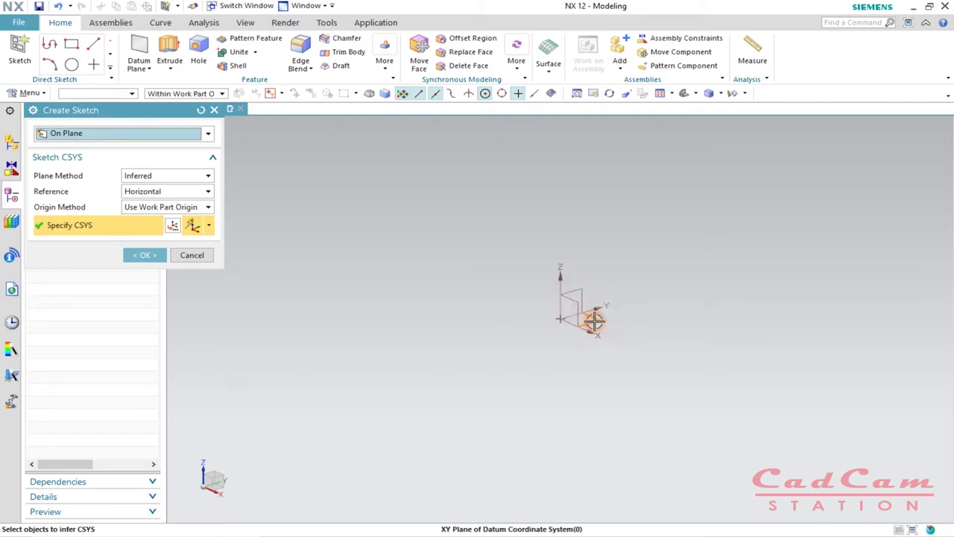
left_click(593, 321)
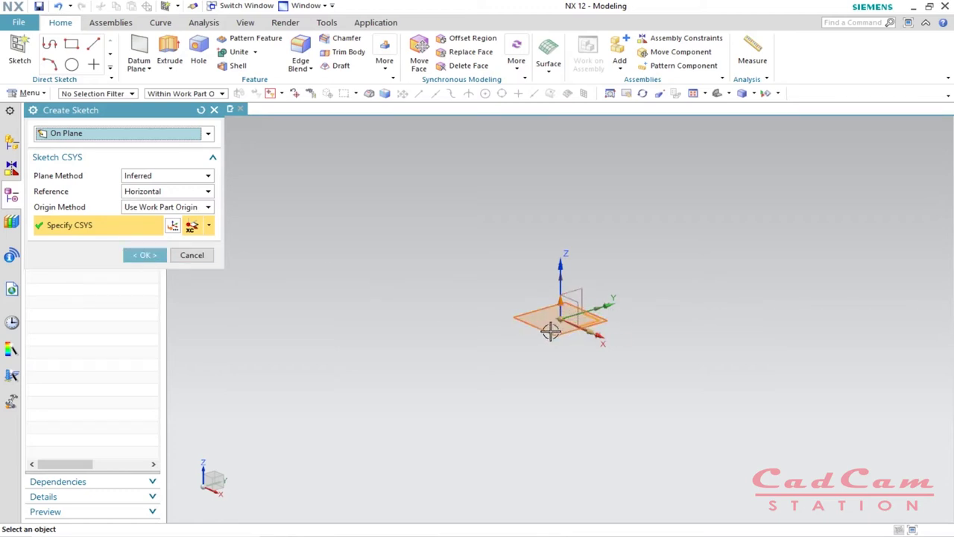
left_click(144, 255)
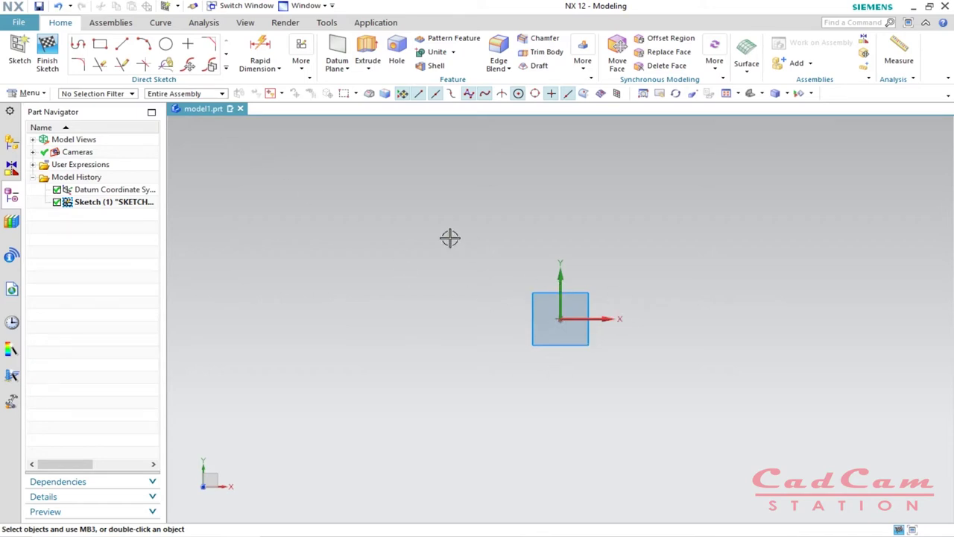
Draw a from-center rectangle at the datum origin, 76 mm wide and 25 mm high at angle 0, and finish the sketch.
left_click(99, 47)
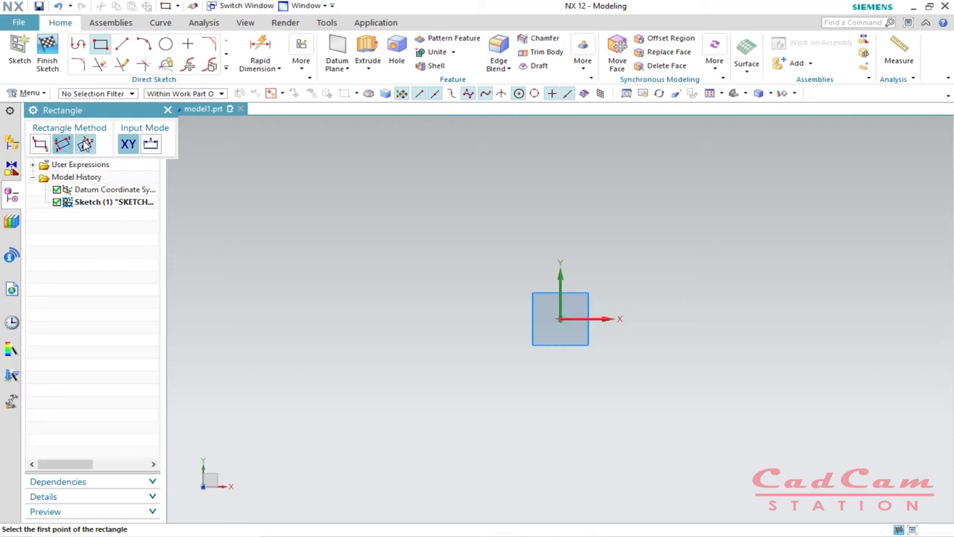
left_click(87, 144)
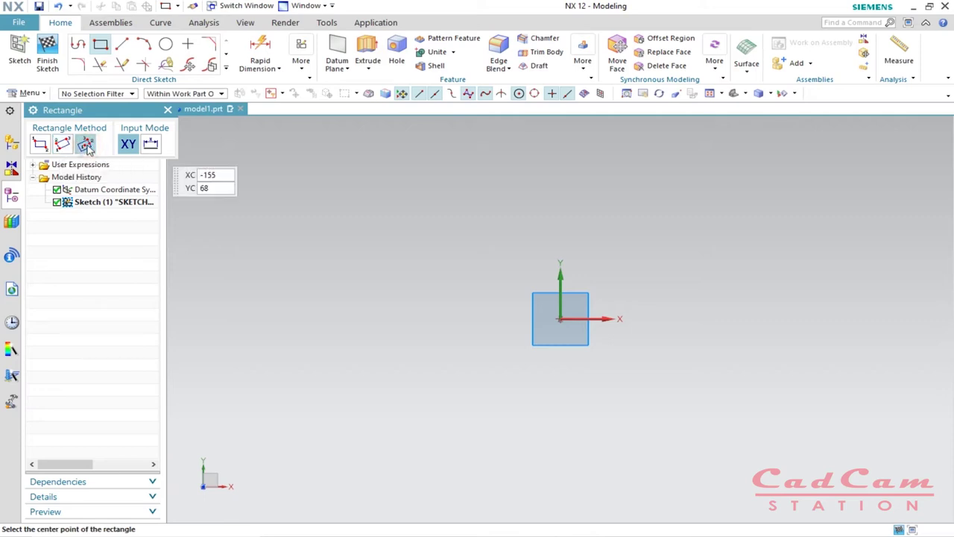
left_click(560, 319)
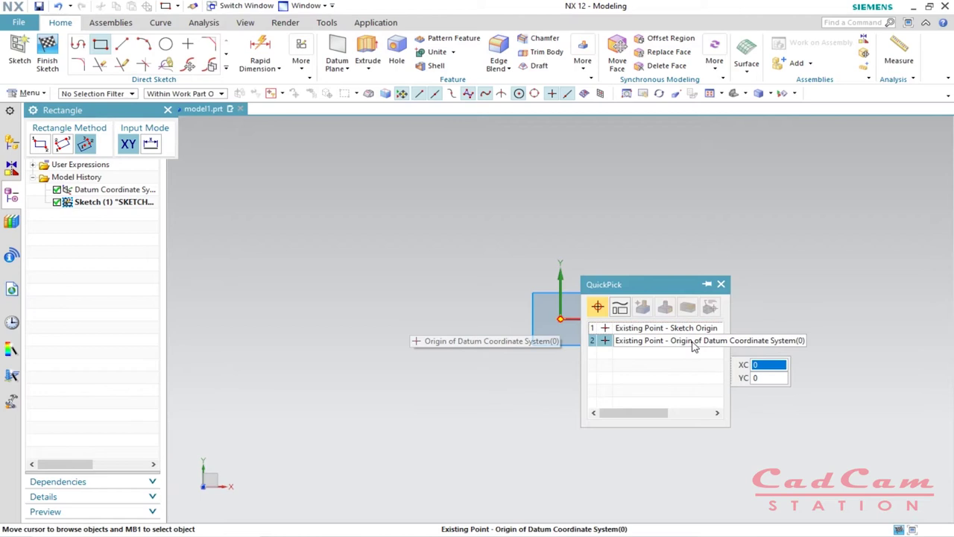
left_click(650, 343)
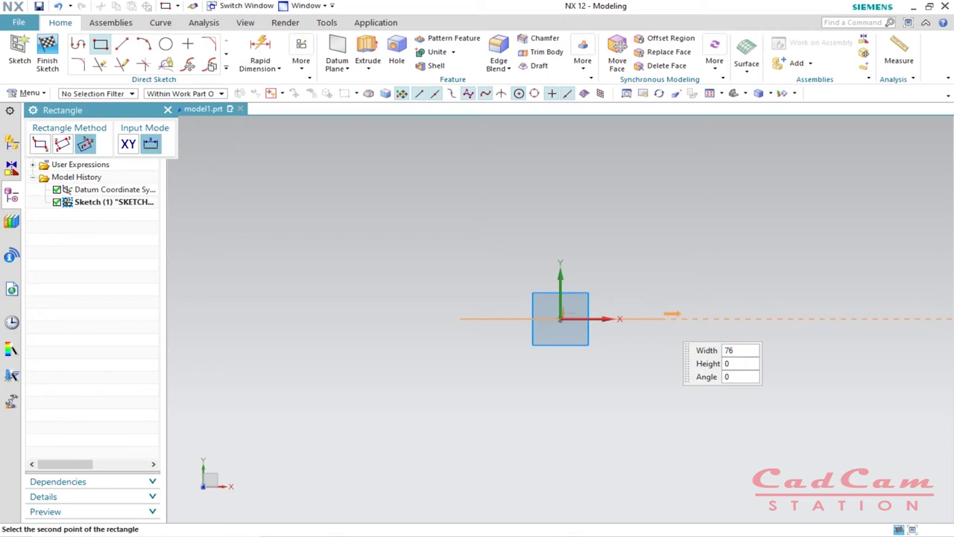
key("Tab")
type("25")
key("Tab")
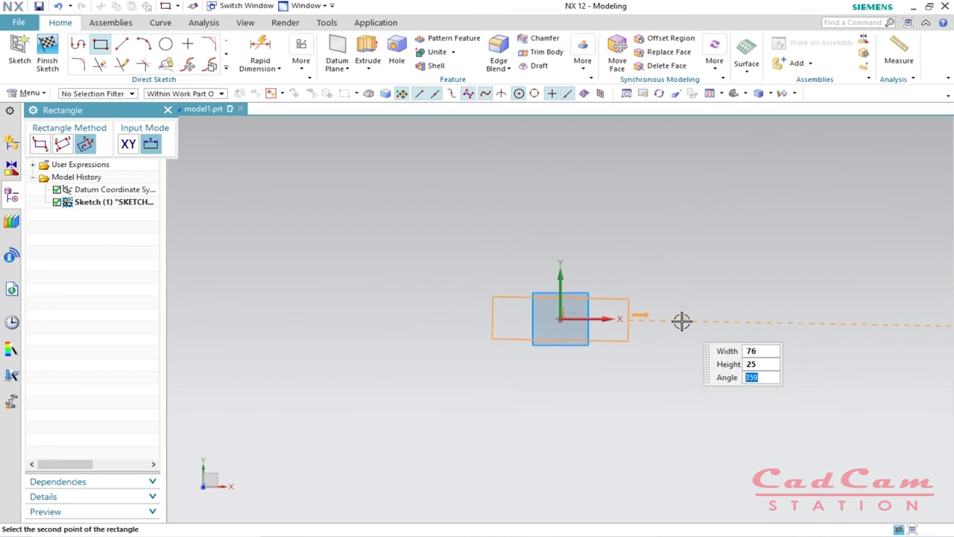
type("0")
key("Return")
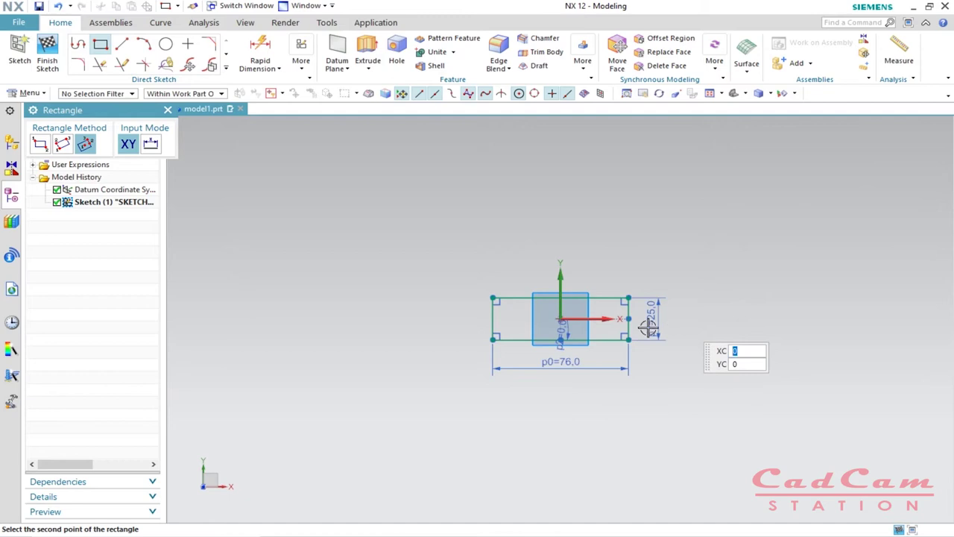
scroll(547, 328, "down", 2)
scroll(547, 328, "up", 5)
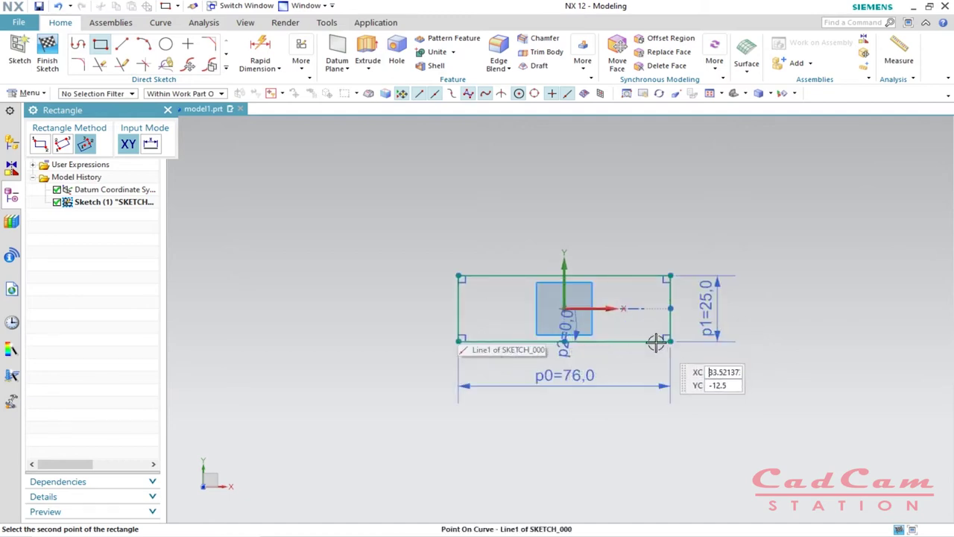
type("04")
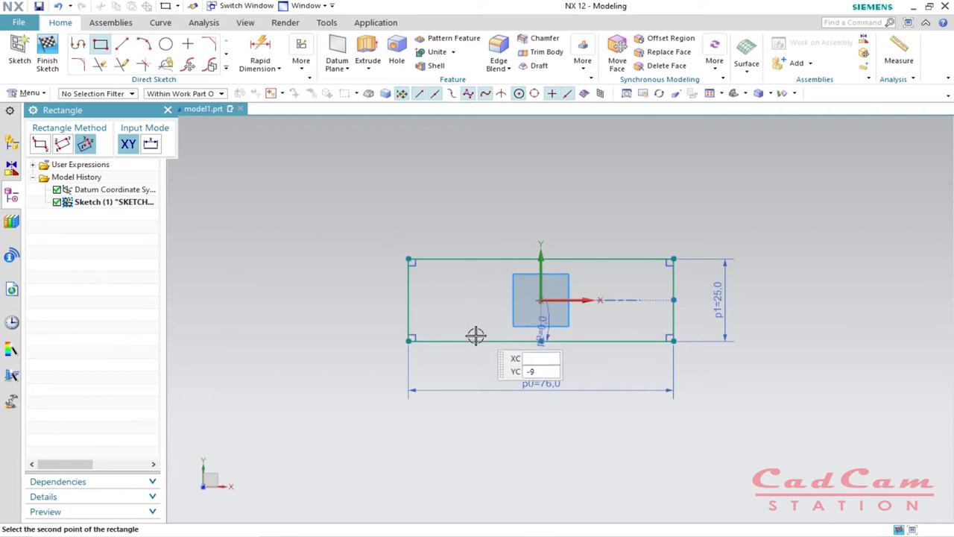
left_click(45, 49)
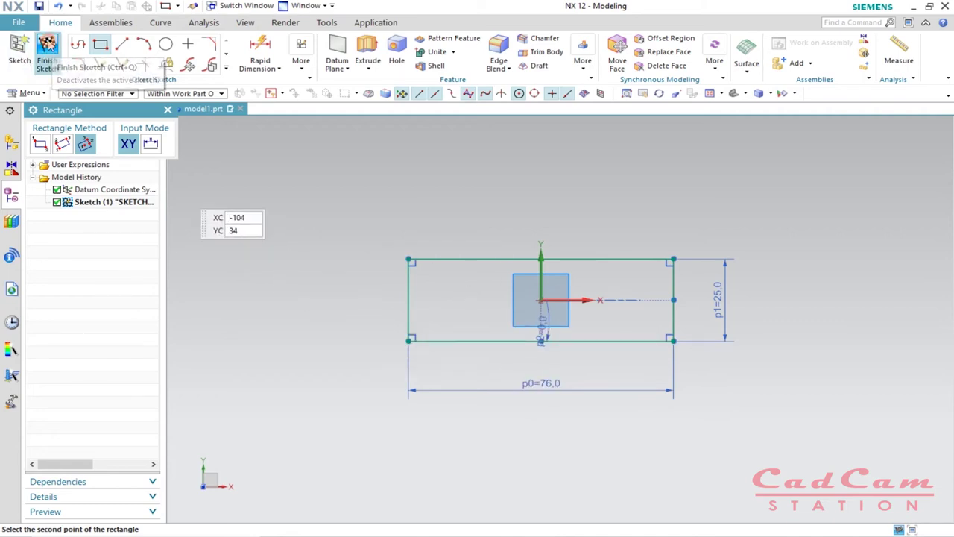
Extrude the rectangle sketch with a start distance of 0 and an end distance of 40 mm.
scroll(490, 285, "up", 2)
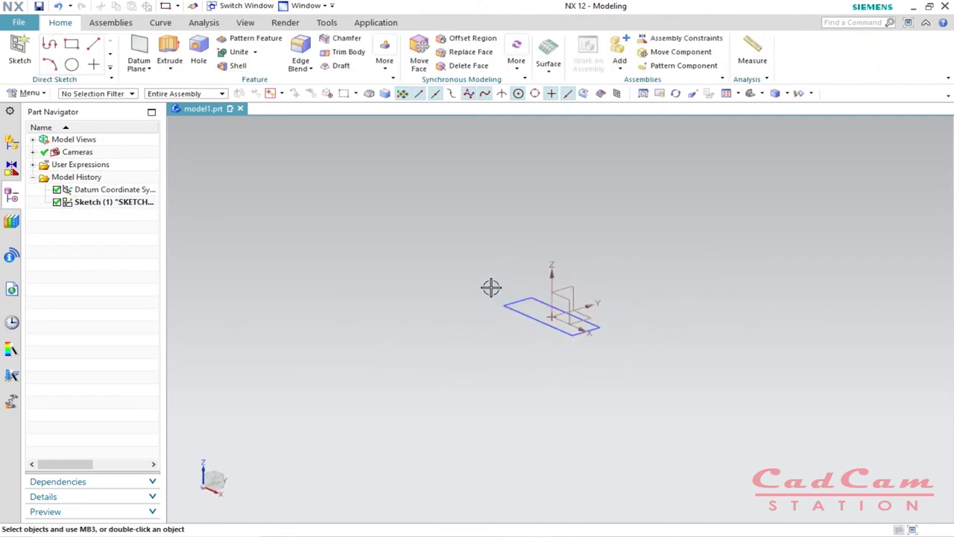
scroll(512, 313, "up", 1)
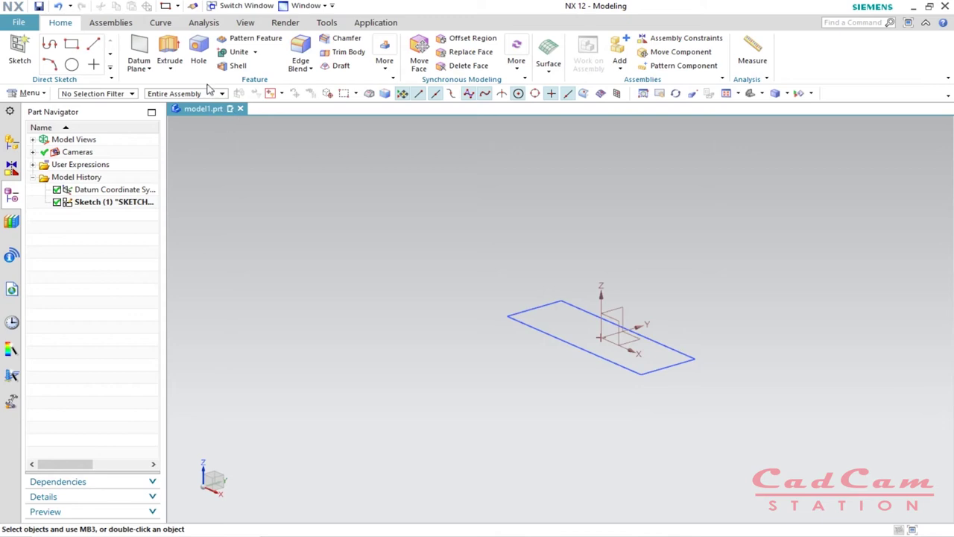
left_click(169, 49)
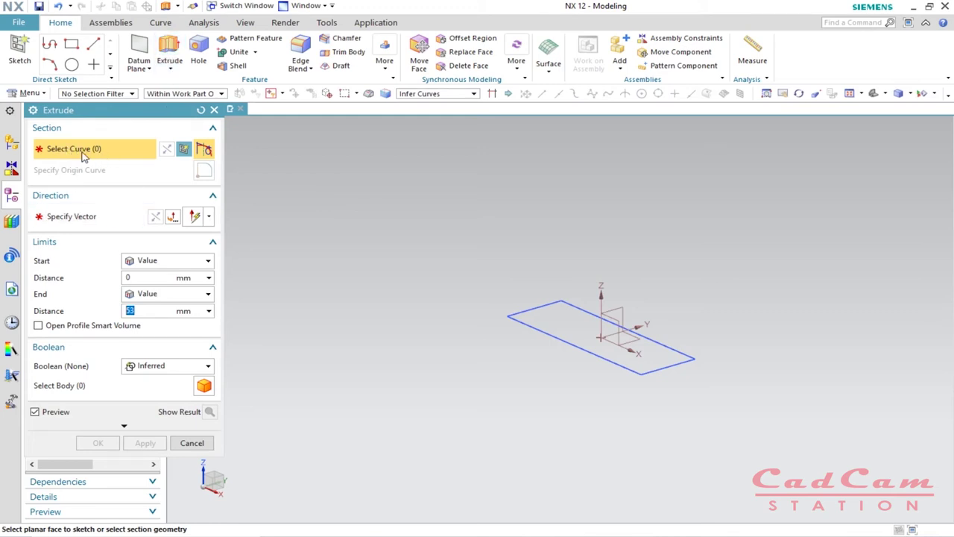
left_click(651, 371)
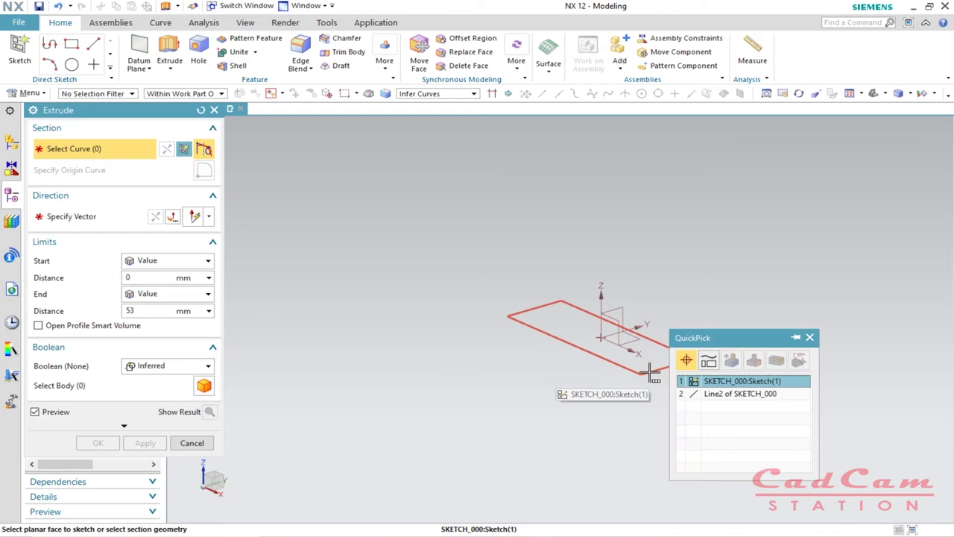
left_click(754, 384)
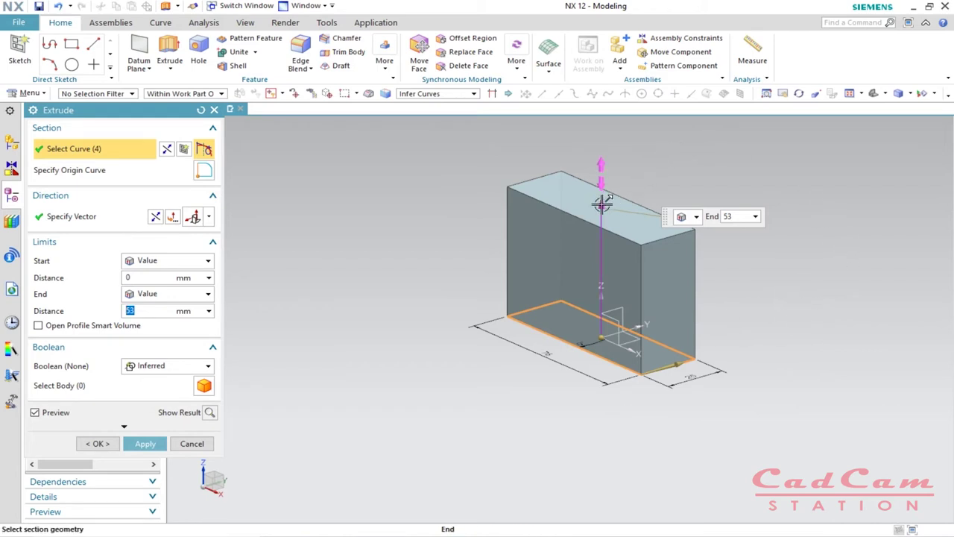
mouse_move(601, 203)
left_mouse_down()
mouse_move(600, 285)
mouse_move(604, 179)
mouse_move(606, 271)
mouse_move(609, 197)
mouse_move(605, 254)
mouse_move(613, 215)
mouse_move(608, 481)
mouse_move(633, 234)
left_mouse_up()
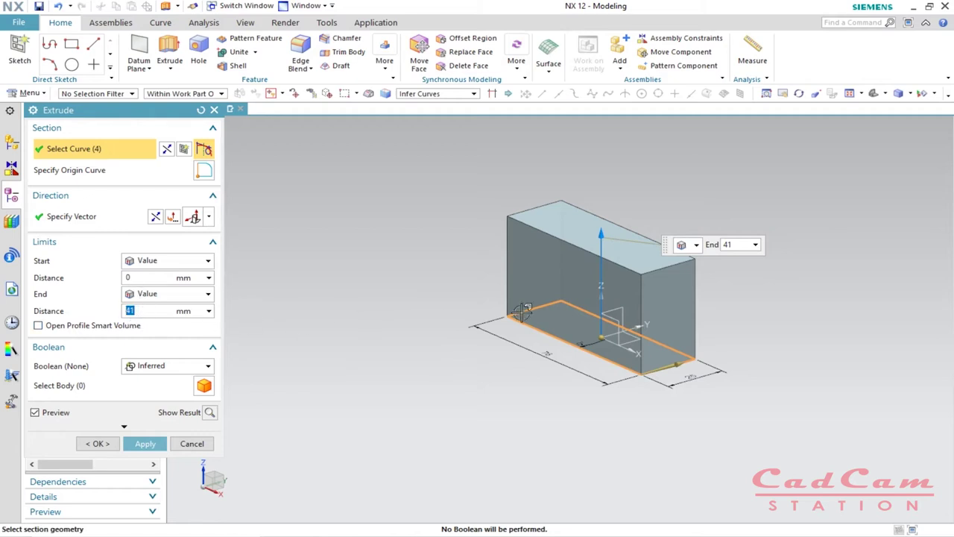
left_click(730, 245)
type("4")
left_click(727, 248)
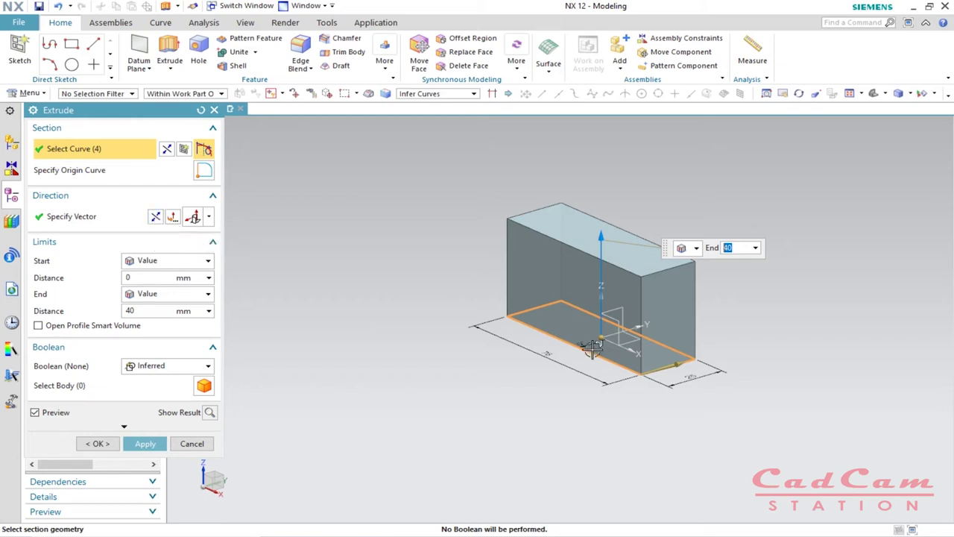
Flip the extrusion direction back and forth, settle on upward along +Z, and create the block.
left_click(156, 217)
left_click(156, 216)
left_click(156, 217)
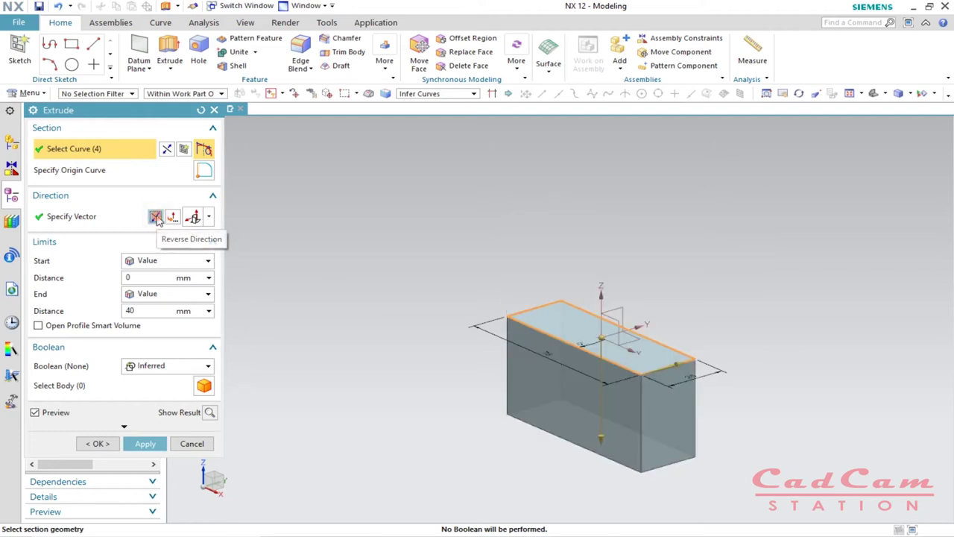
left_click(156, 217)
left_click(156, 217)
left_click(155, 217)
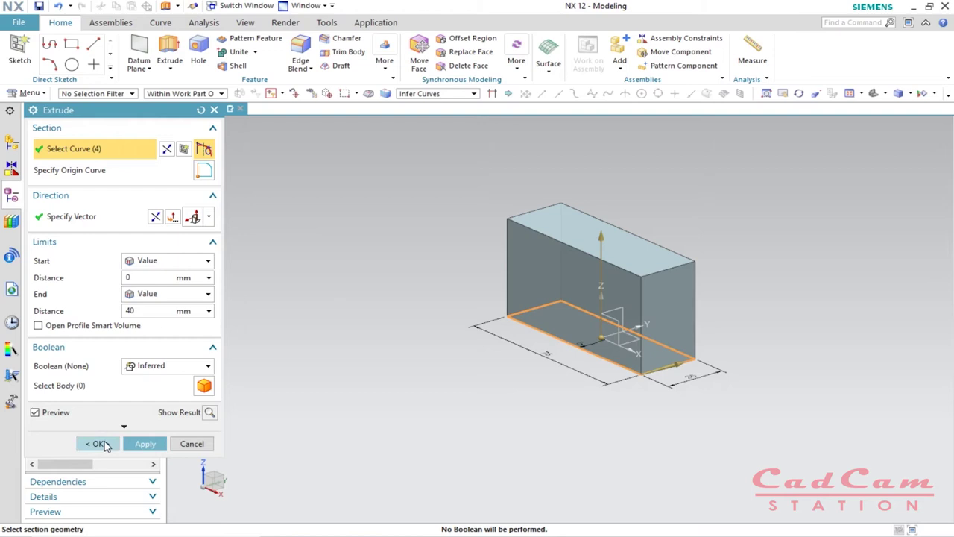
left_click(101, 444)
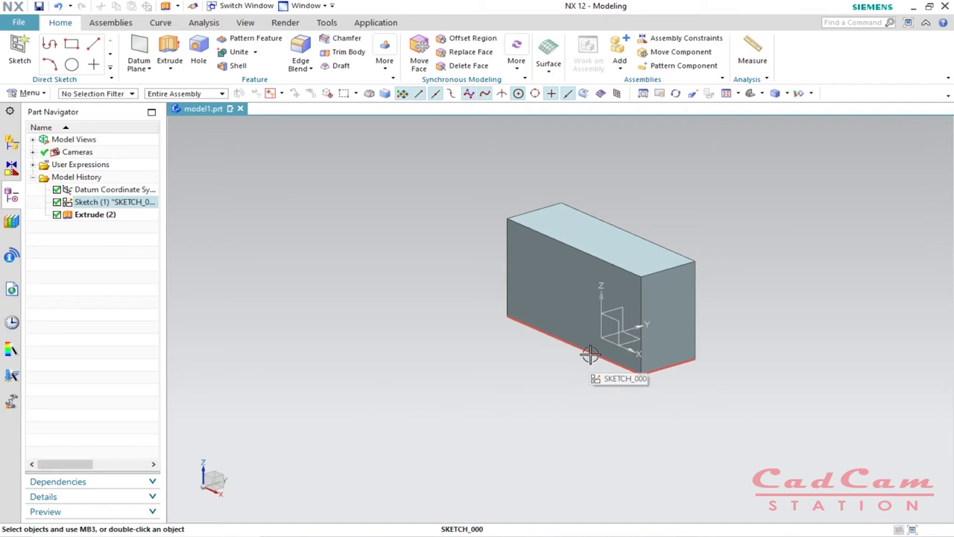
Hide the rectangle sketch along the block's lower edges.
scroll(659, 365, "down", 1)
scroll(652, 365, "up", 1)
scroll(654, 370, "up", 2)
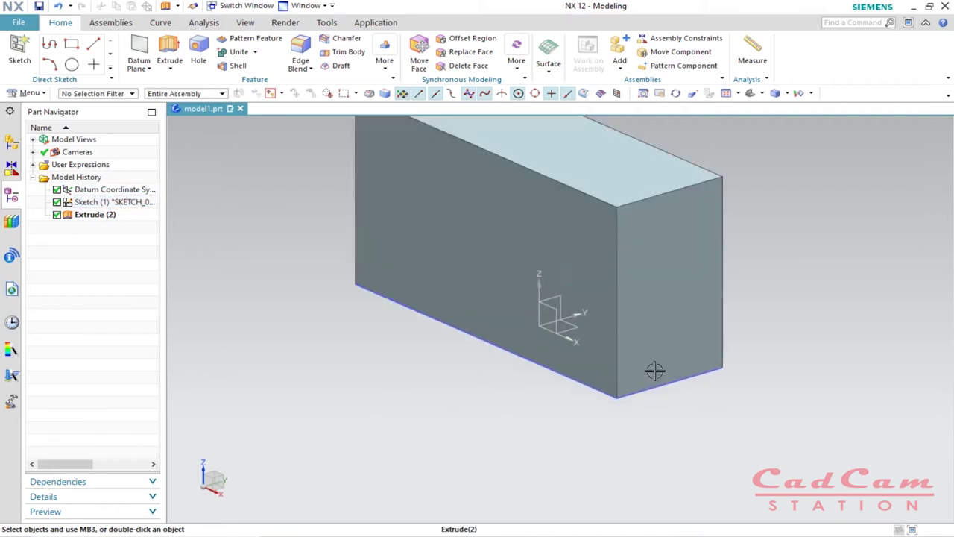
left_click(569, 380)
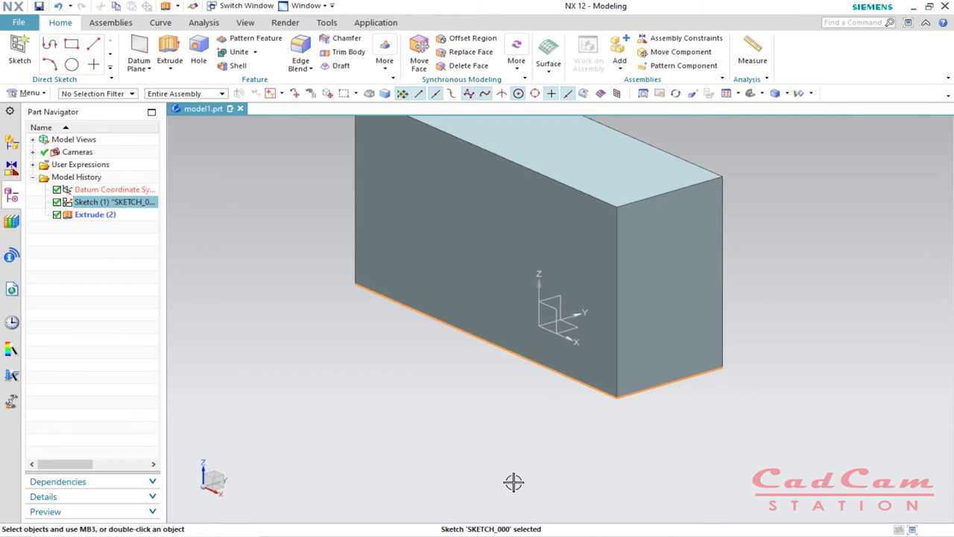
key("ctrl+b")
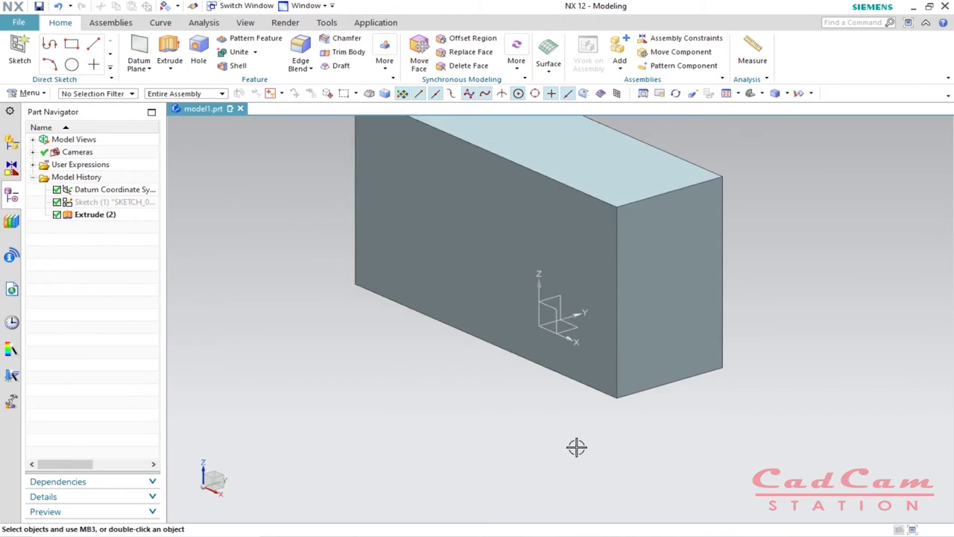
scroll(575, 447, "down", 3)
left_click(581, 411)
scroll(581, 412, "up", 2)
key("Escape")
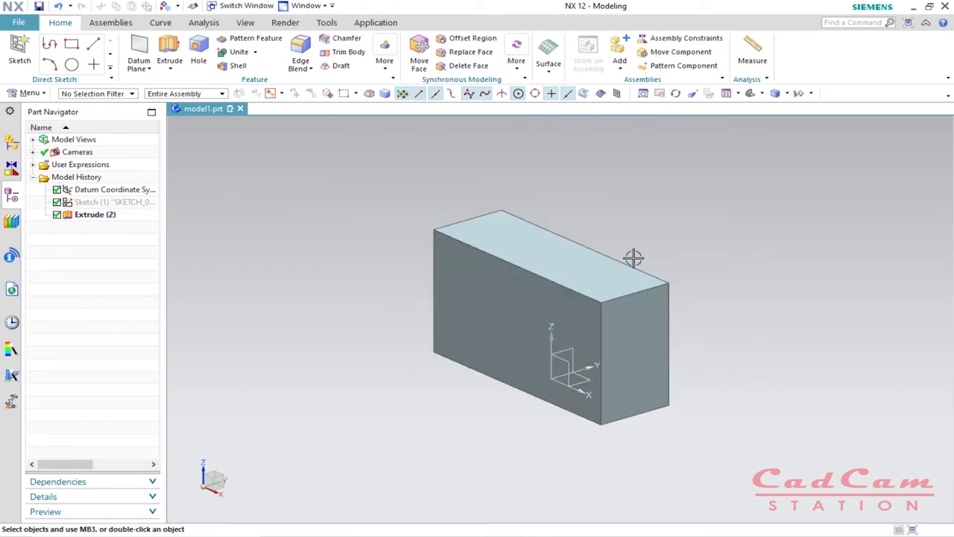
Examine the extruded block from several viewing angles.
left_click(575, 401)
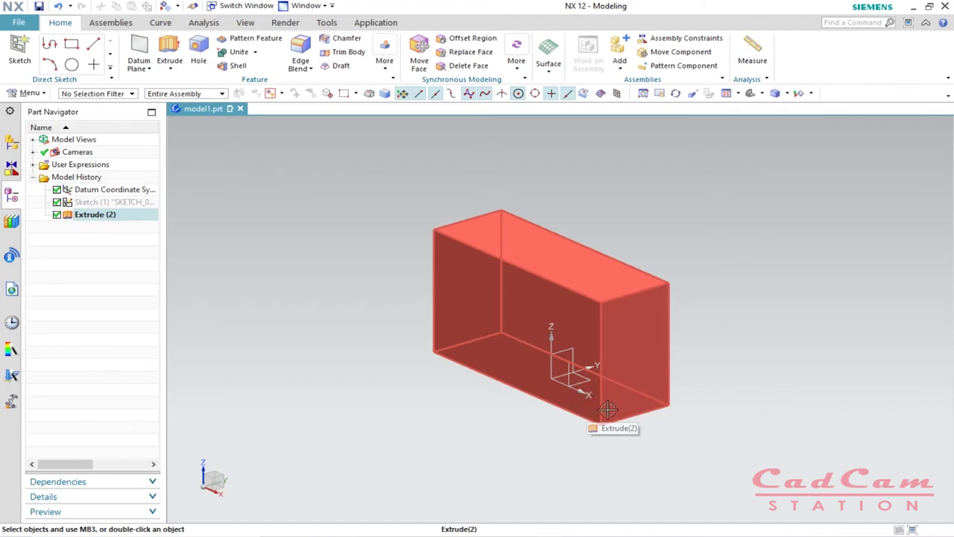
key("Escape")
key("F7")
left_click_drag(537, 405, 503, 324)
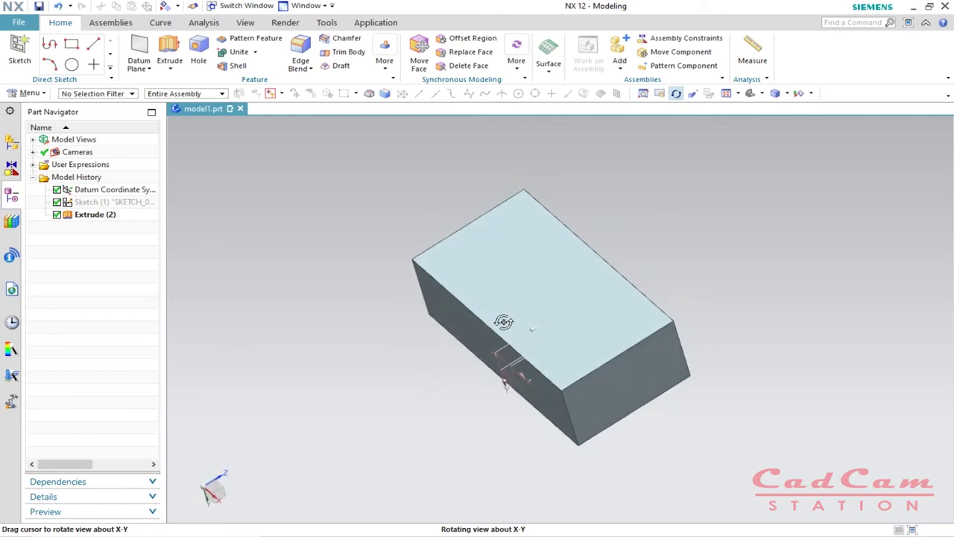
left_click_drag(649, 405, 643, 374)
left_click_drag(675, 436, 720, 437)
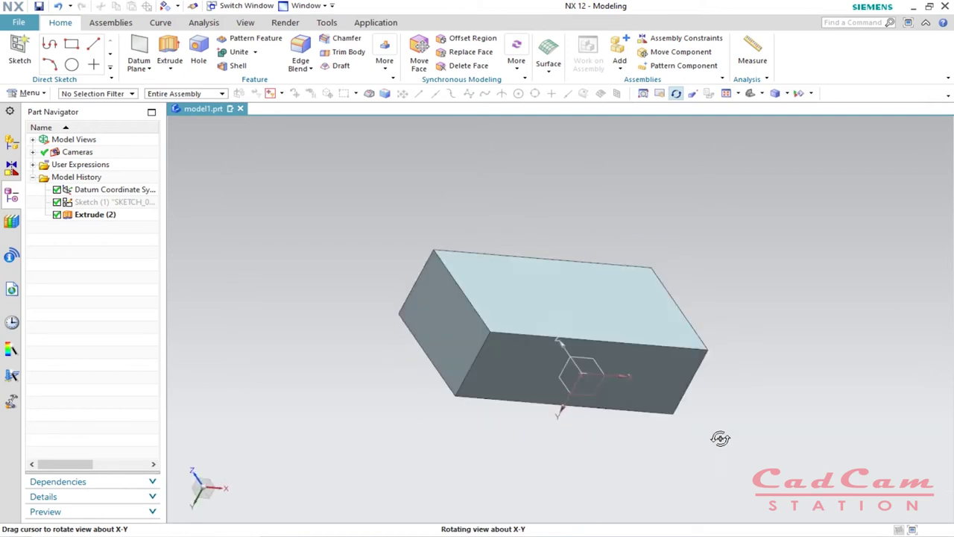
left_click_drag(613, 390, 578, 398)
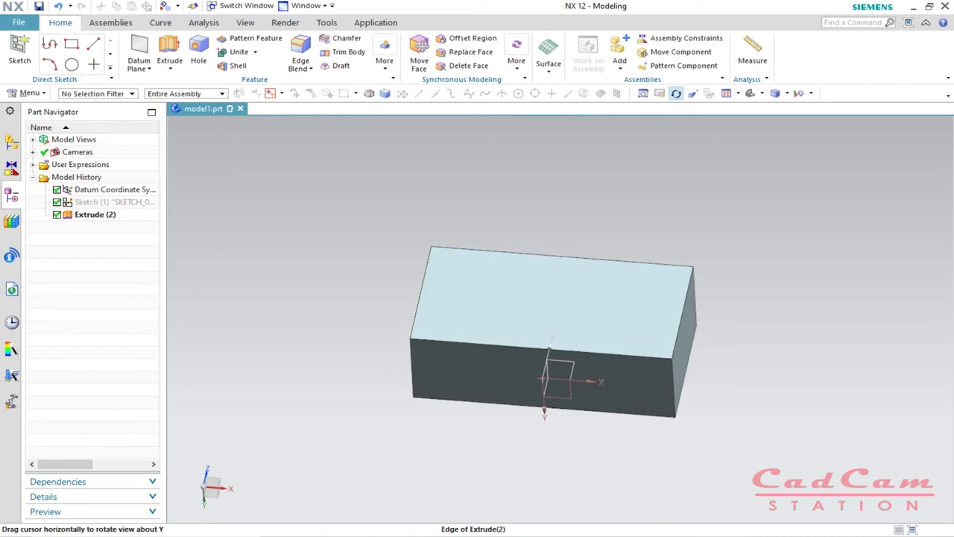
left_click_drag(667, 464, 643, 470)
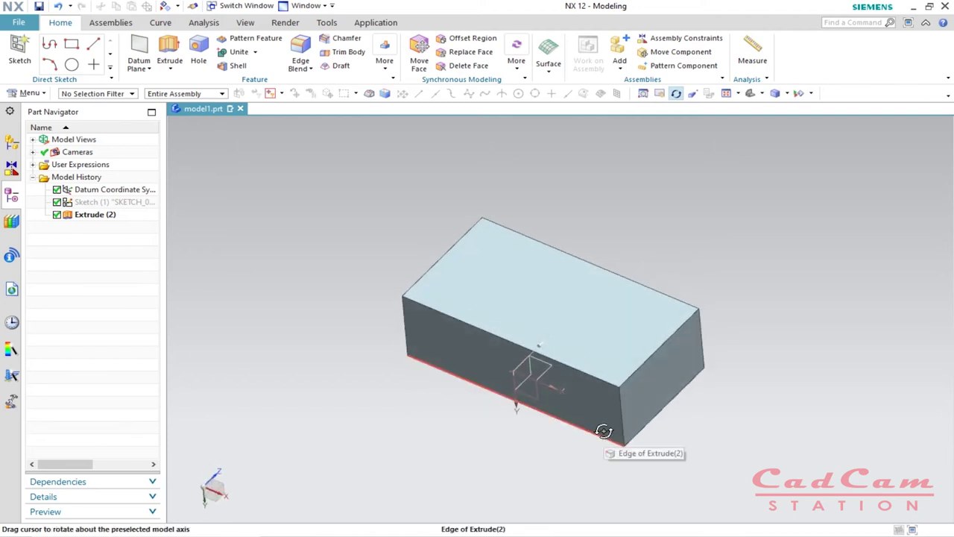
key("Escape")
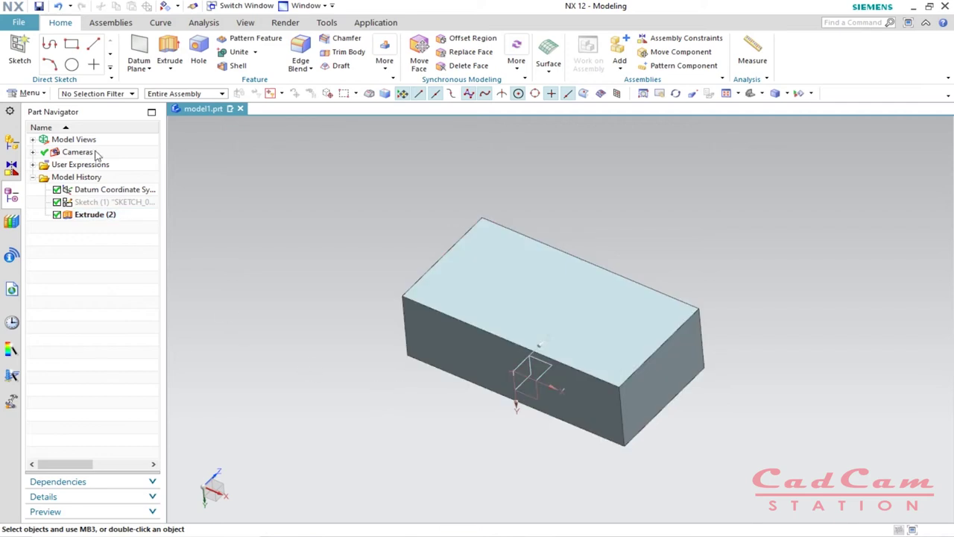
Start a sketch on the block's long front side face, keeping the inferred plane method and horizontal reference.
left_click(20, 49)
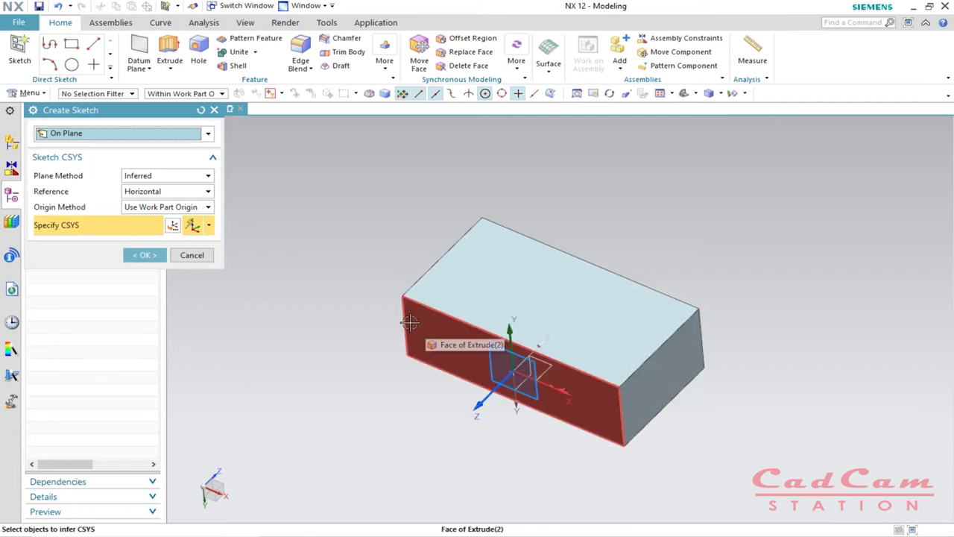
left_click(442, 328)
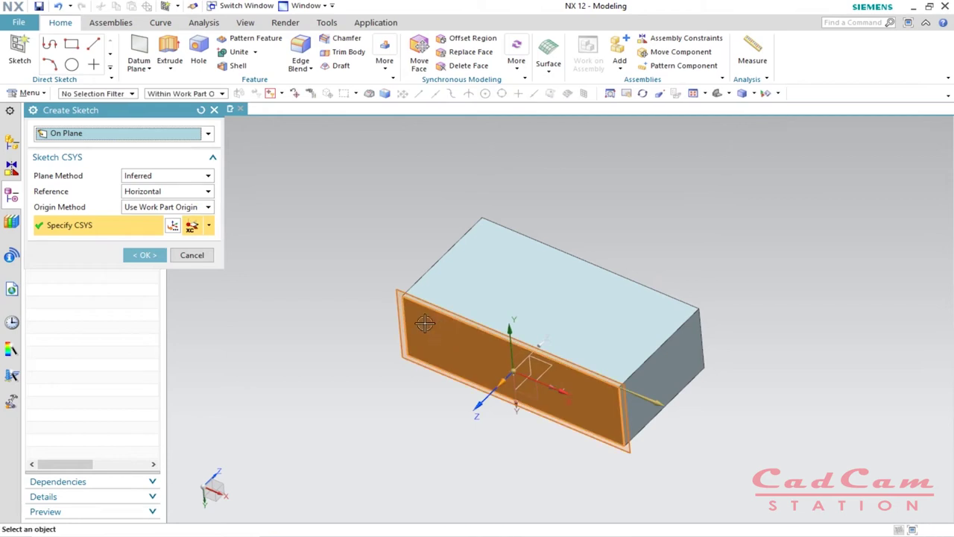
left_click(147, 255)
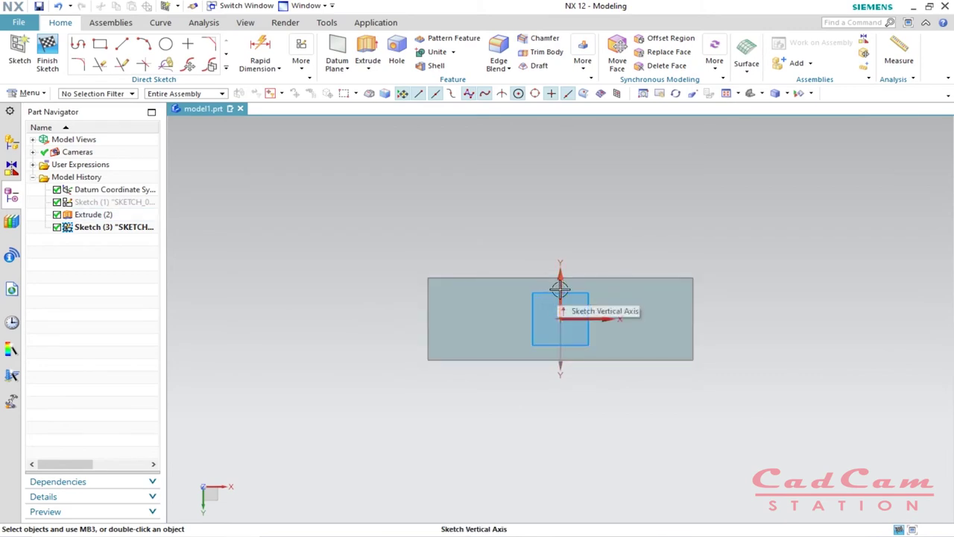
Draw a vertical line from the sketch origin up to the midpoint of the face's upper edge.
scroll(607, 305, "down", 1)
scroll(534, 305, "up", 4)
scroll(533, 304, "up", 1)
scroll(511, 308, "down", 2)
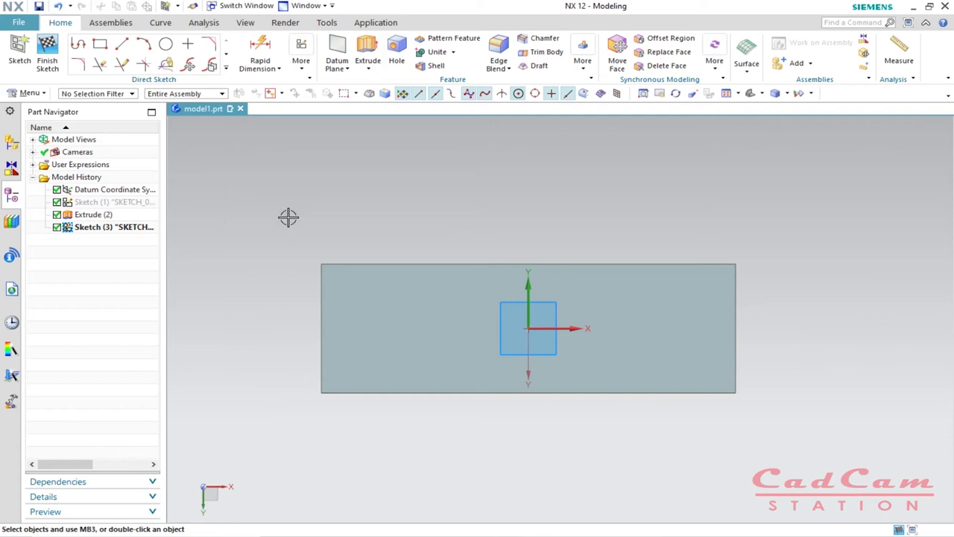
left_click(121, 46)
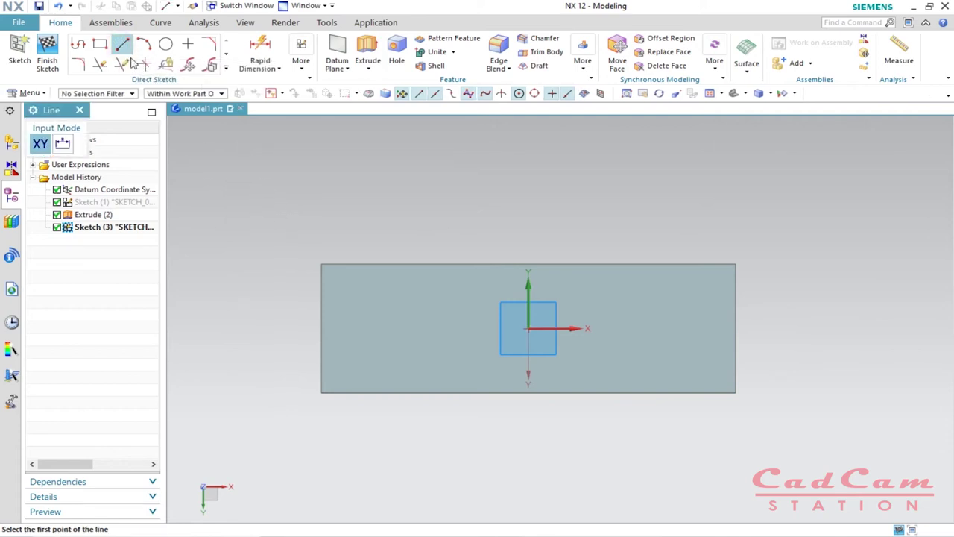
left_click(527, 328)
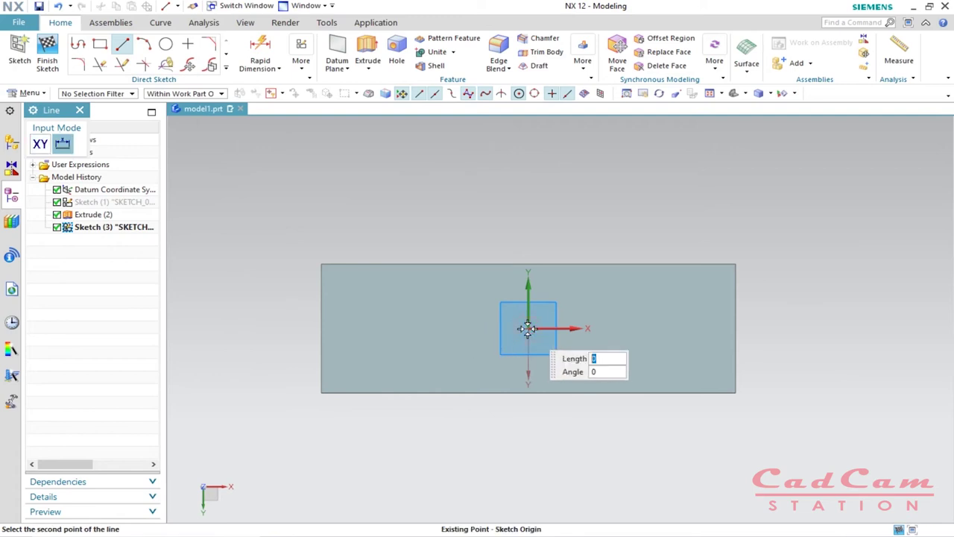
left_click(527, 263)
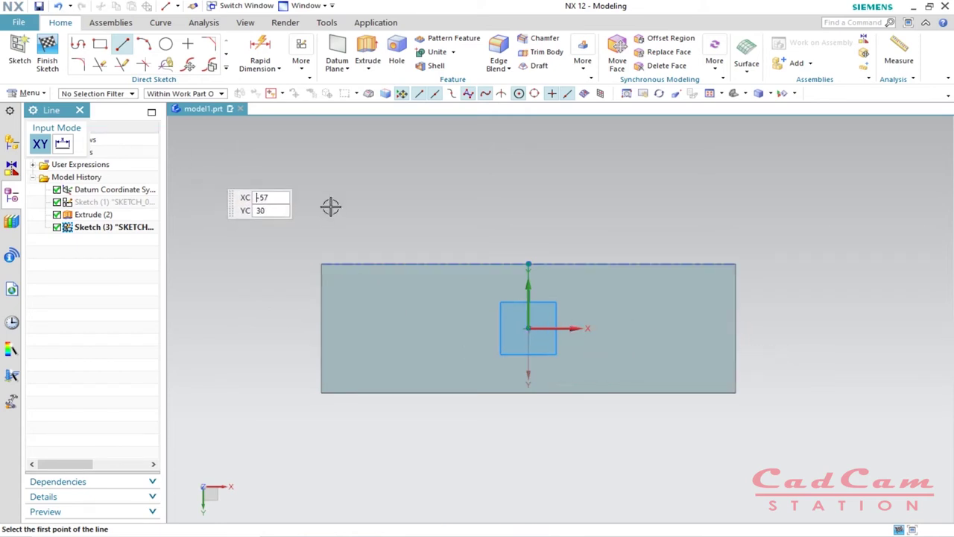
scroll(528, 293, "up", 4)
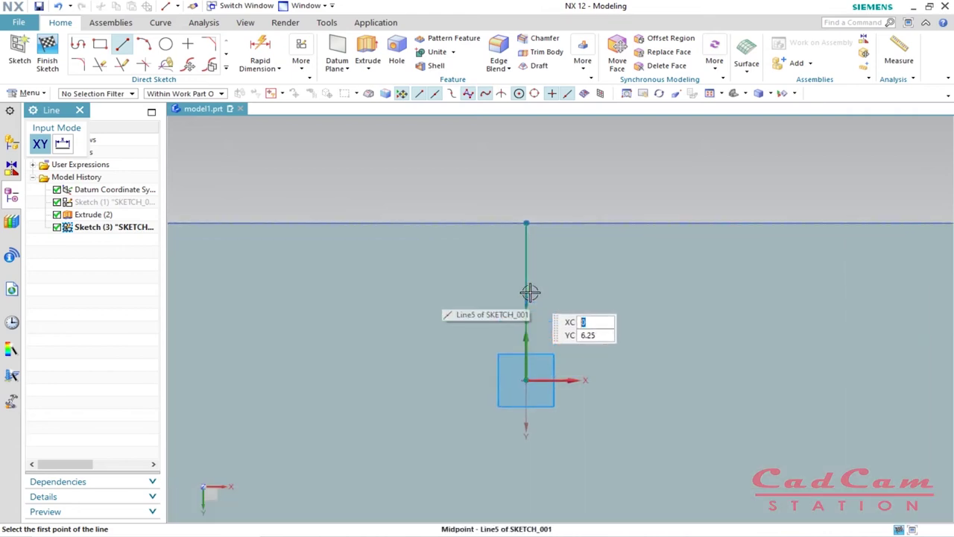
key("Escape")
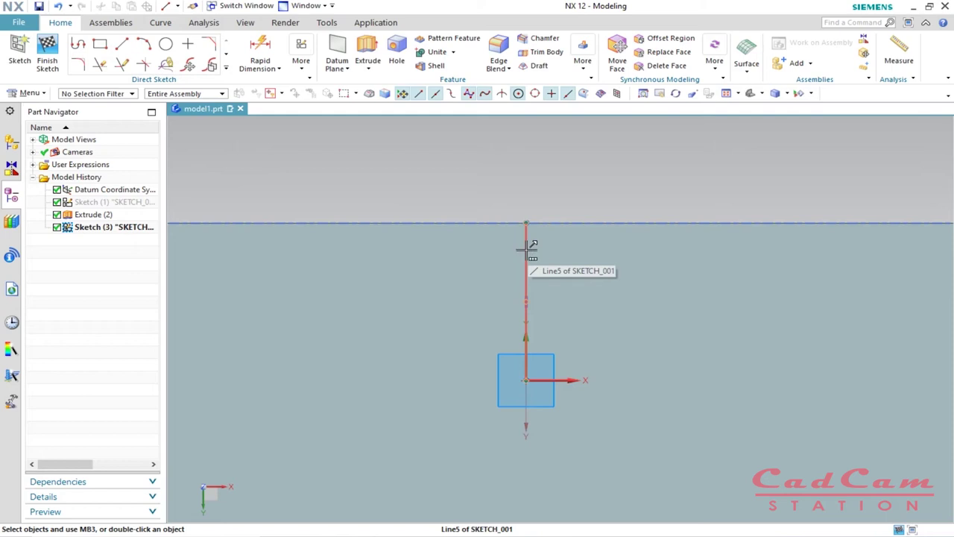
Convert the vertical centre line to a reference line.
mouse_move(526, 250)
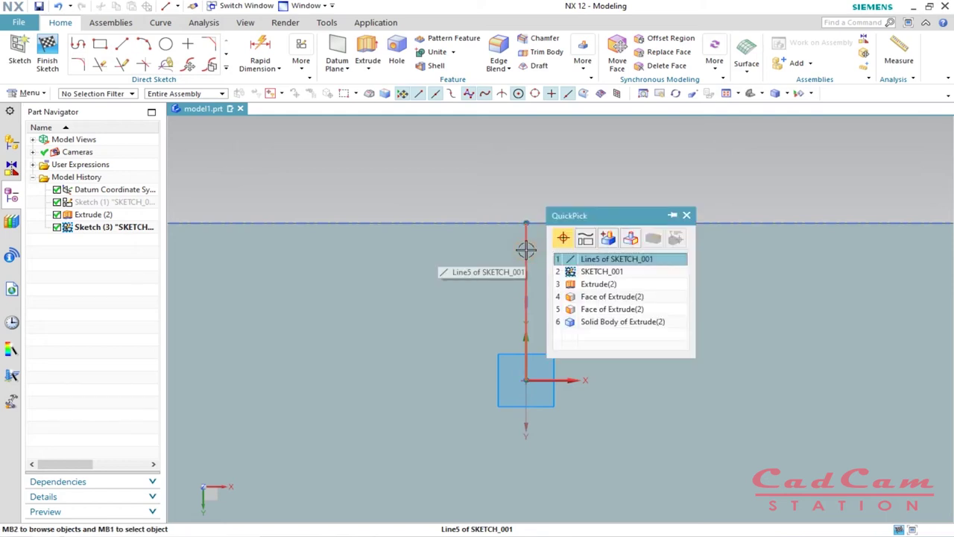
left_click(527, 255)
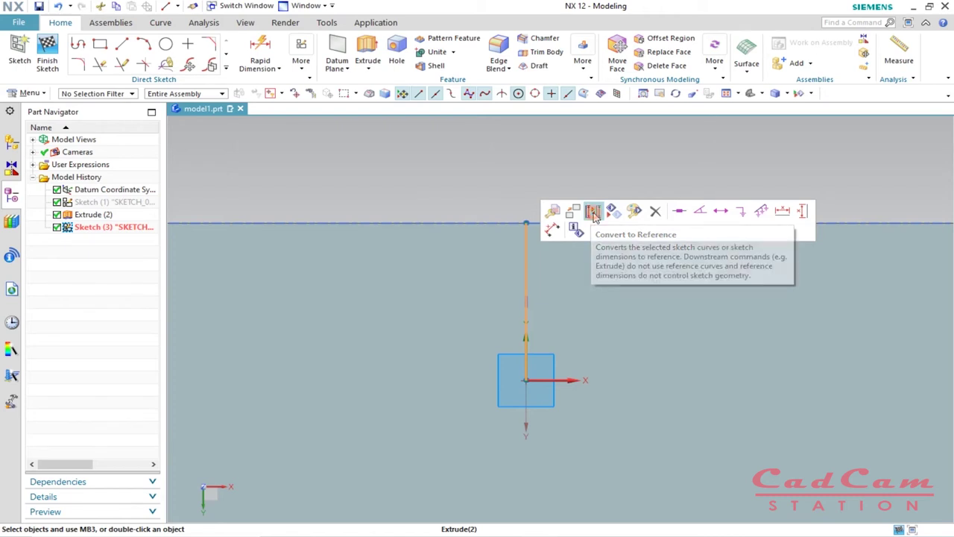
left_click(593, 212)
Draw a two-point rectangle 12 mm wide and 8 mm high from the face's upper edge, and move its dimensions outside the profile.
scroll(526, 268, "up", 2)
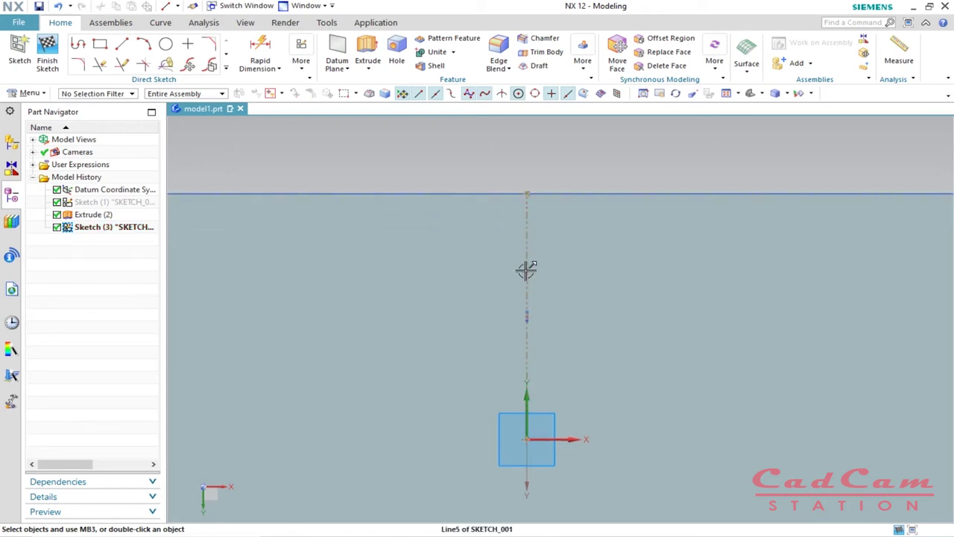
scroll(529, 224, "down", 4)
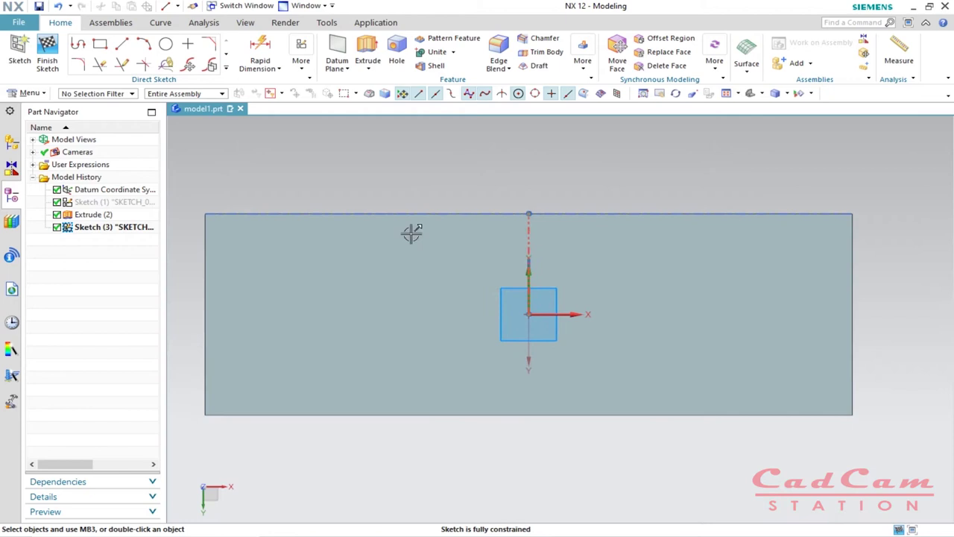
left_click(99, 46)
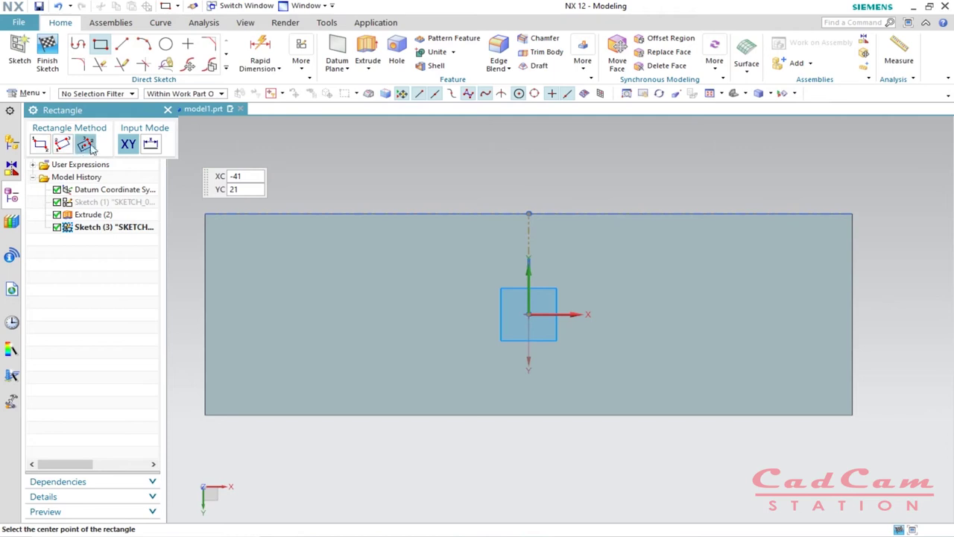
left_click(40, 145)
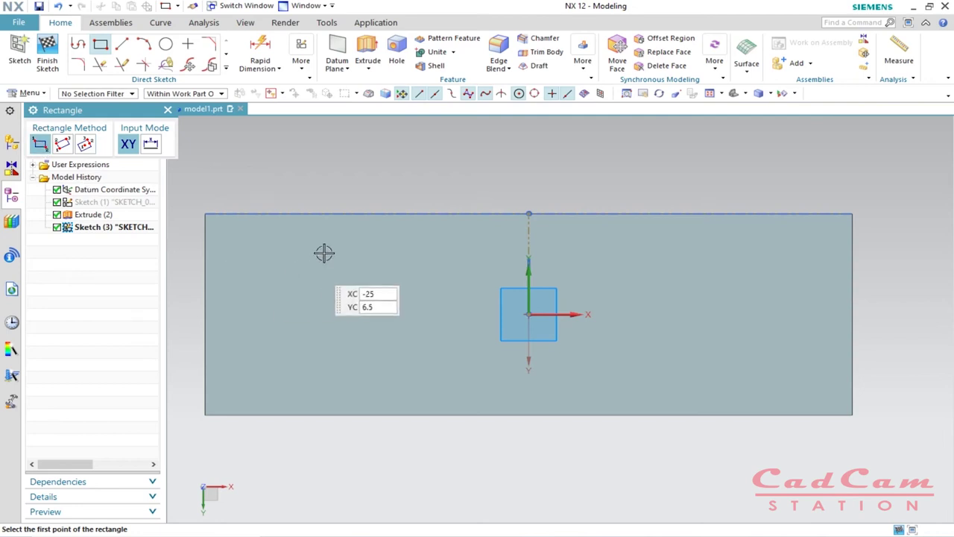
left_click(429, 214)
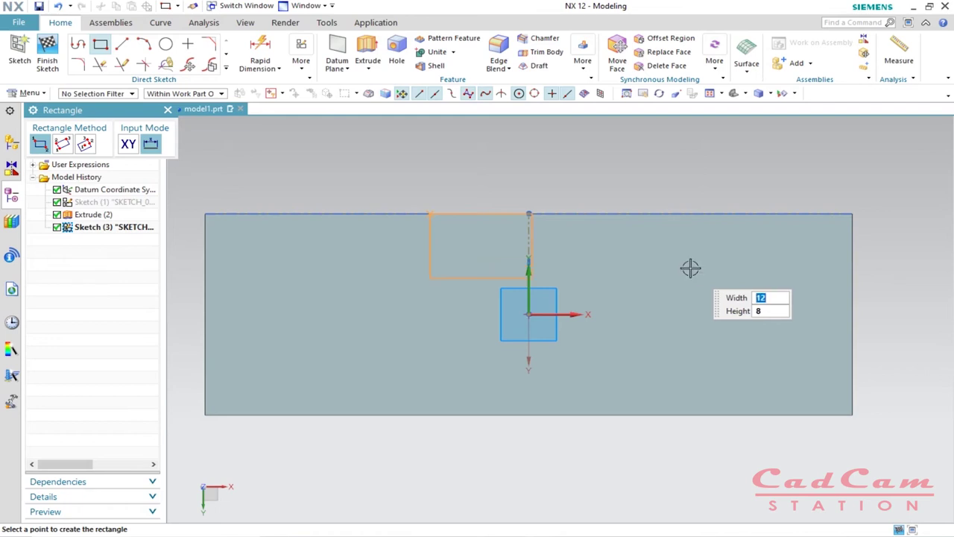
key("Return")
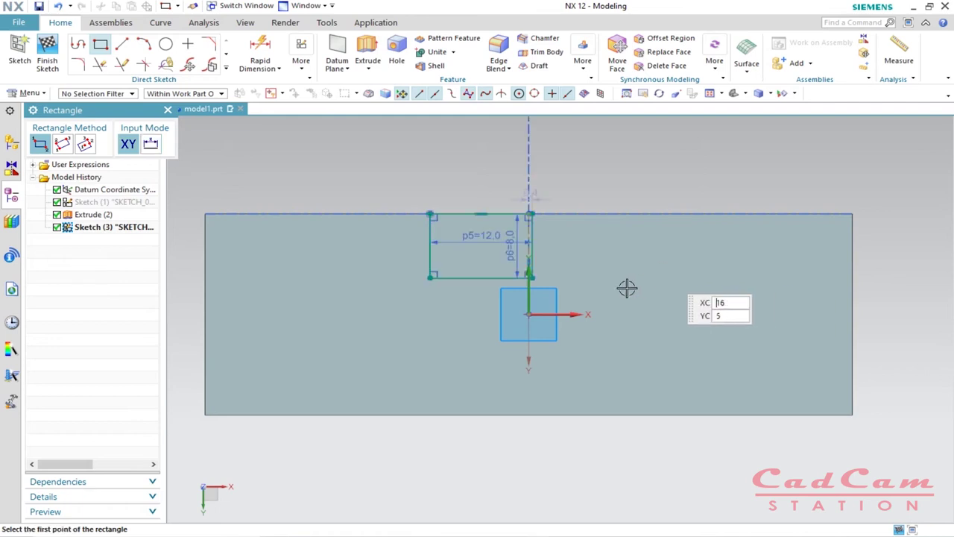
key("Escape")
left_click_drag(480, 276, 477, 305)
left_click_drag(511, 246, 607, 256)
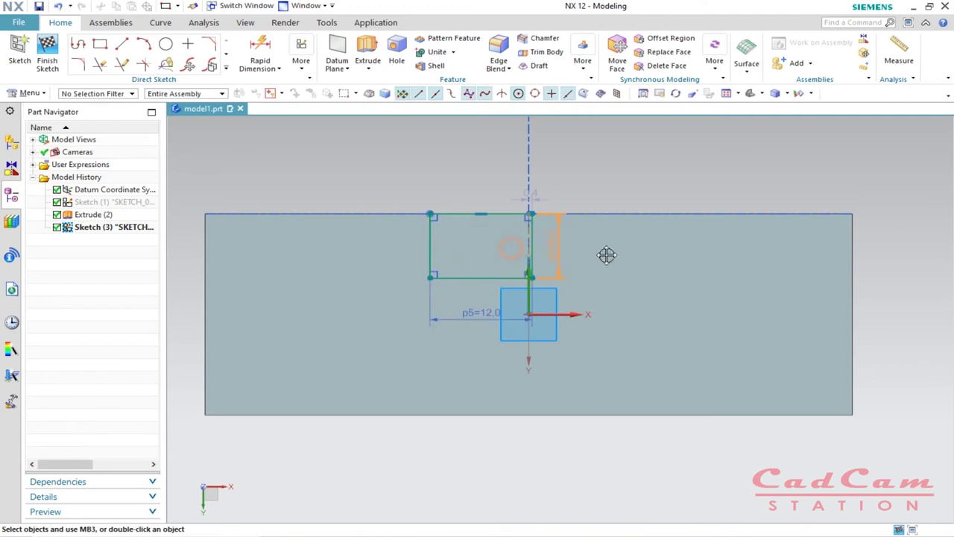
Slide the rectangle sideways along the block's upper edge by its upper corner.
mouse_move(547, 214)
left_mouse_down()
mouse_move(678, 226)
mouse_move(567, 224)
left_mouse_up()
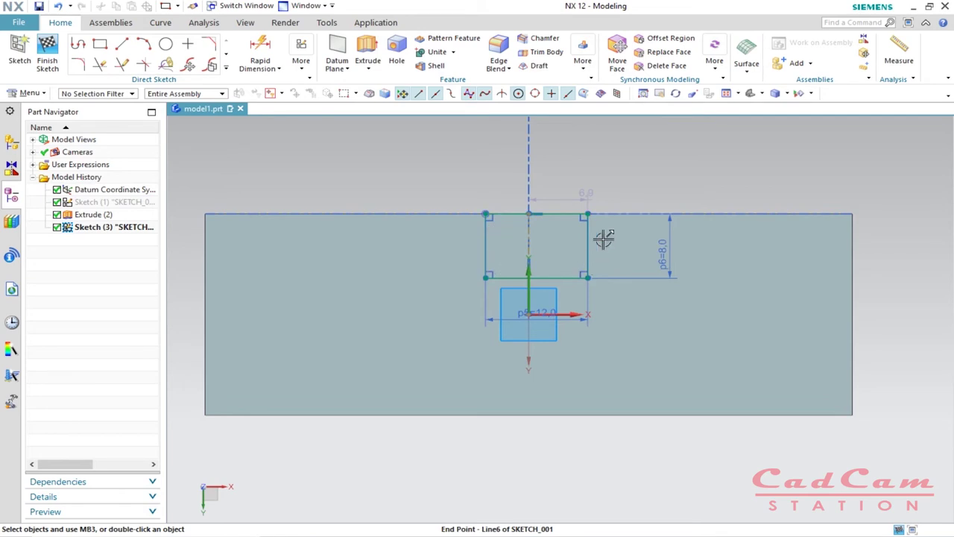
mouse_move(588, 214)
left_mouse_down()
mouse_move(554, 213)
mouse_move(607, 216)
mouse_move(577, 214)
left_mouse_up()
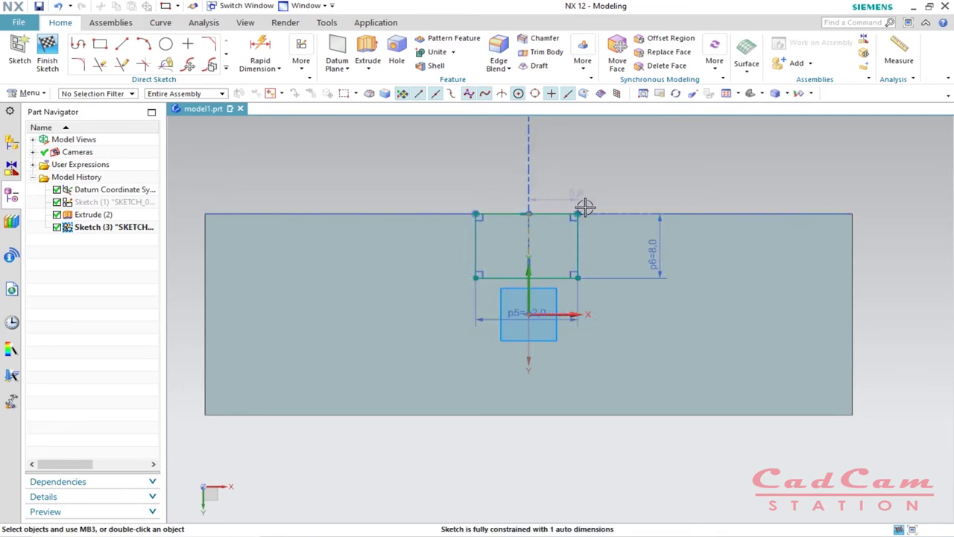
left_click_drag(576, 214, 552, 214)
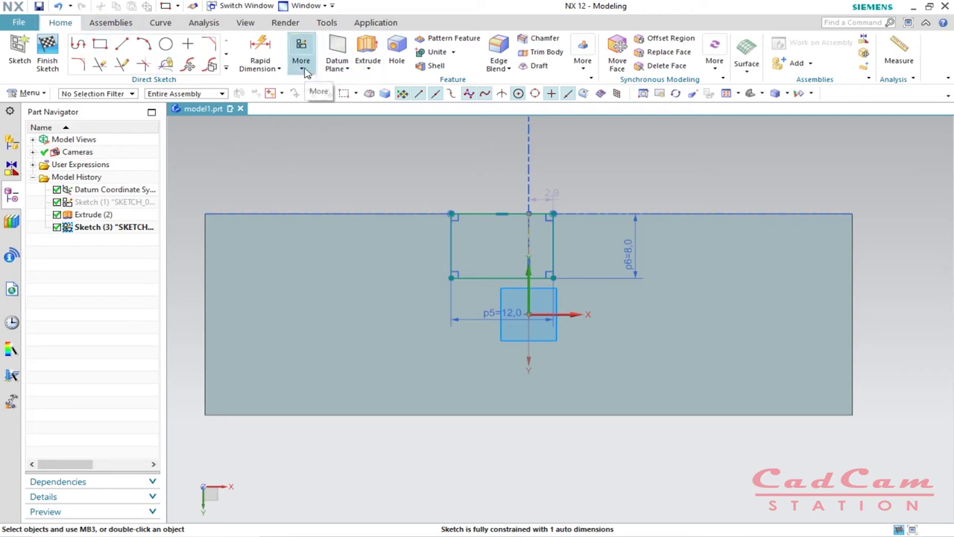
Make the rectangle's two vertical sides symmetric about the vertical reference line.
left_click(302, 63)
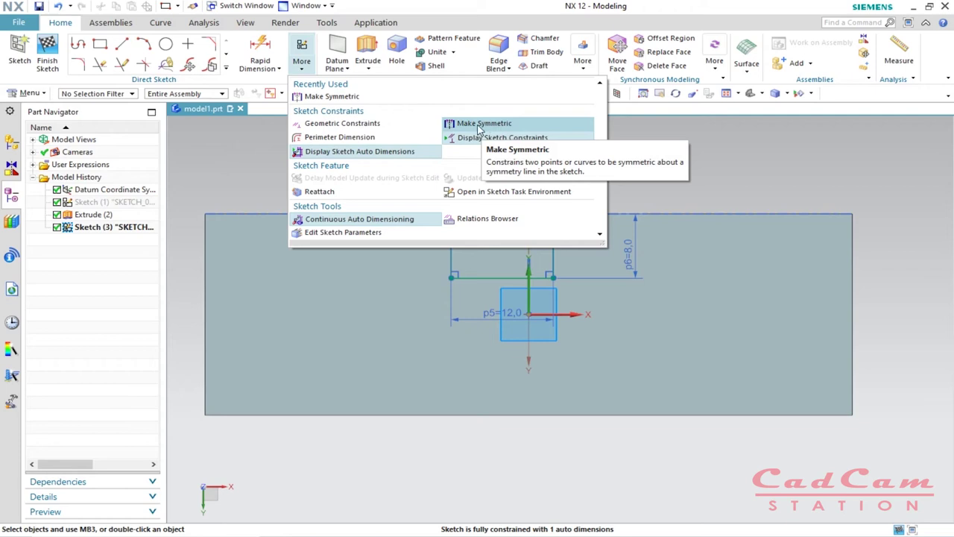
left_click(332, 96)
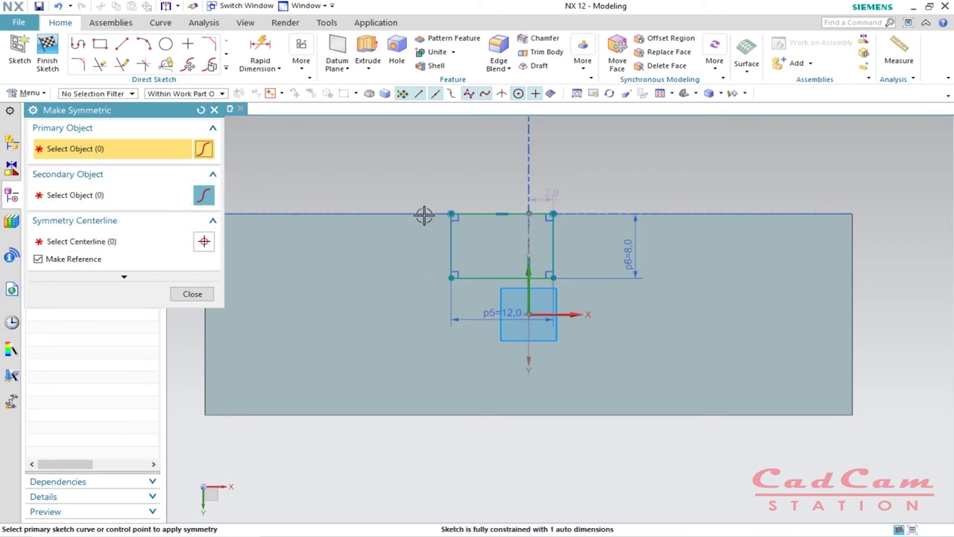
scroll(421, 210, "up", 2)
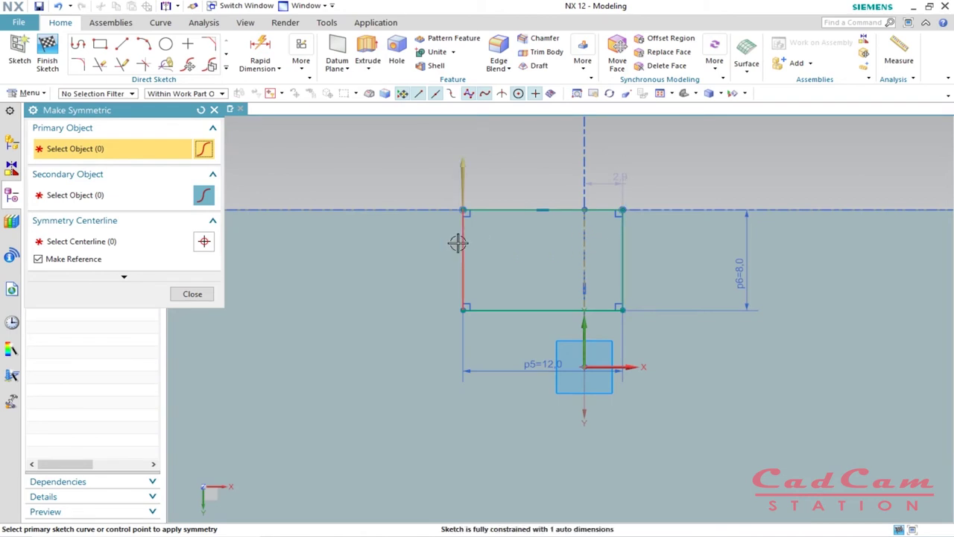
left_click(625, 236)
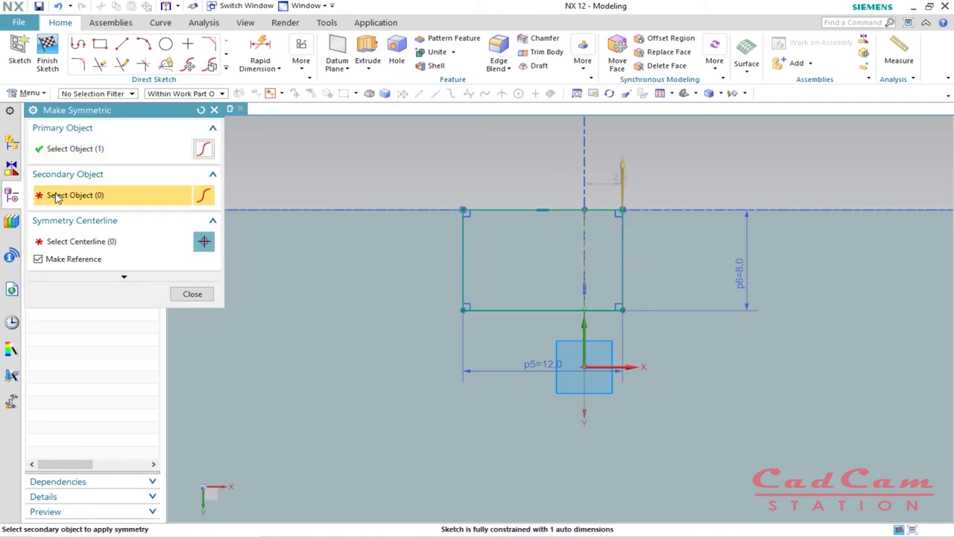
left_click(462, 235)
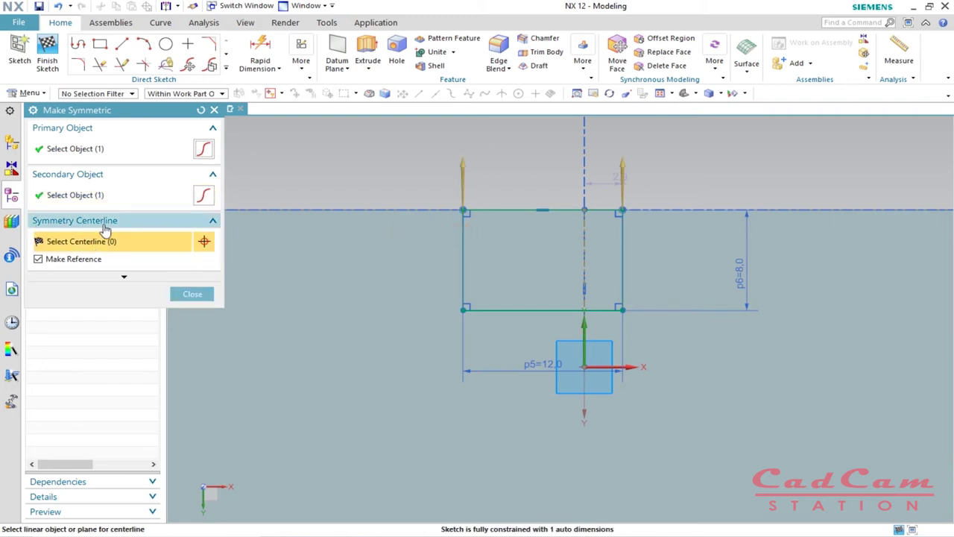
left_click(582, 242)
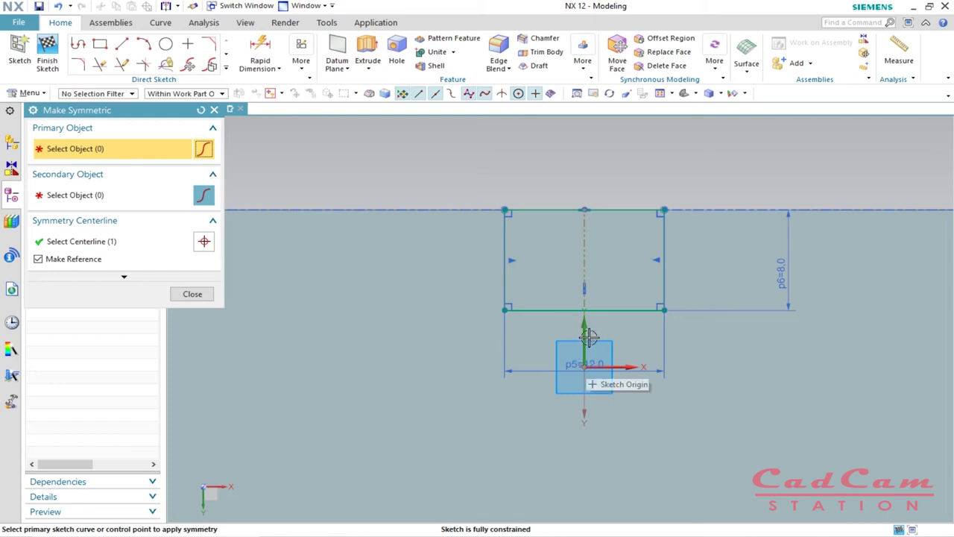
left_click(192, 294)
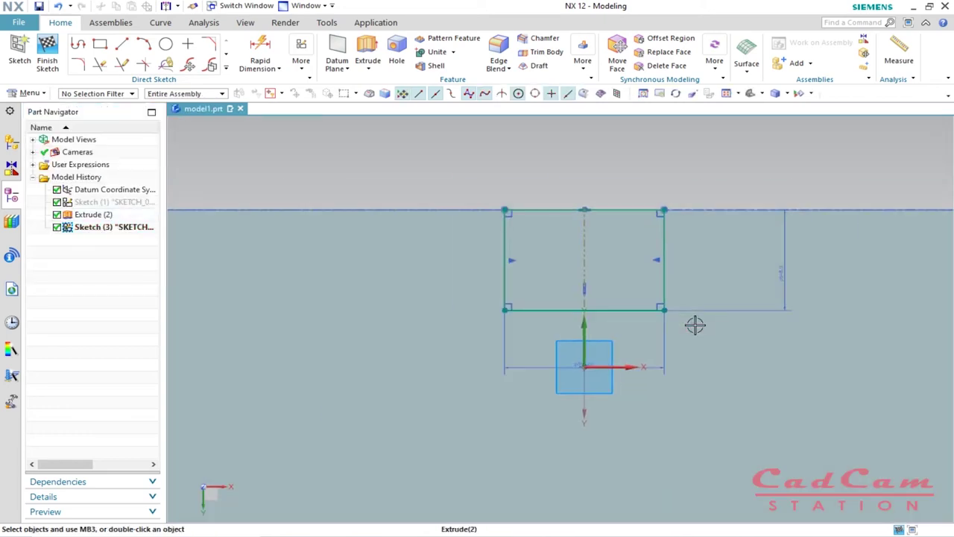
Finish the rectangle sketch on the block's front face.
scroll(691, 322, "down", 4)
middle_click_drag(655, 277, 646, 322)
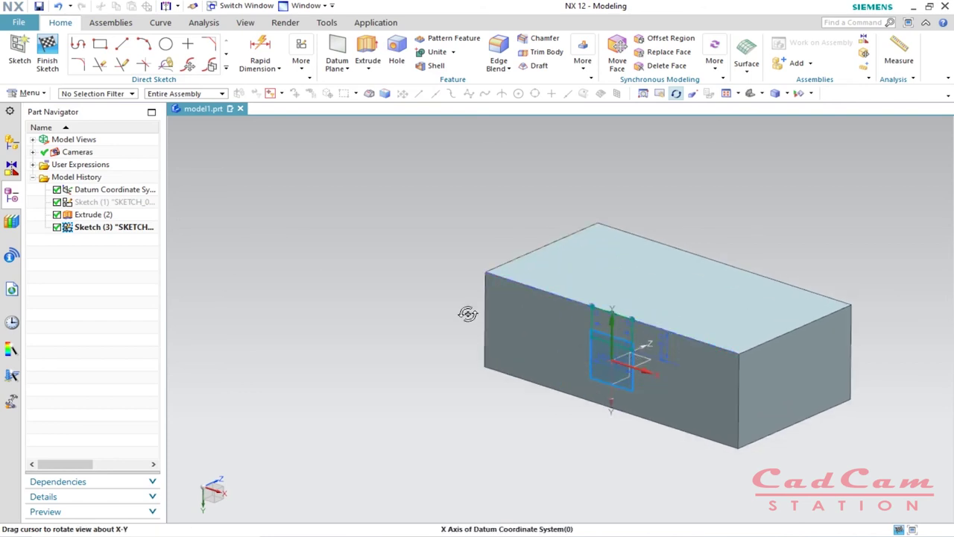
left_click(47, 56)
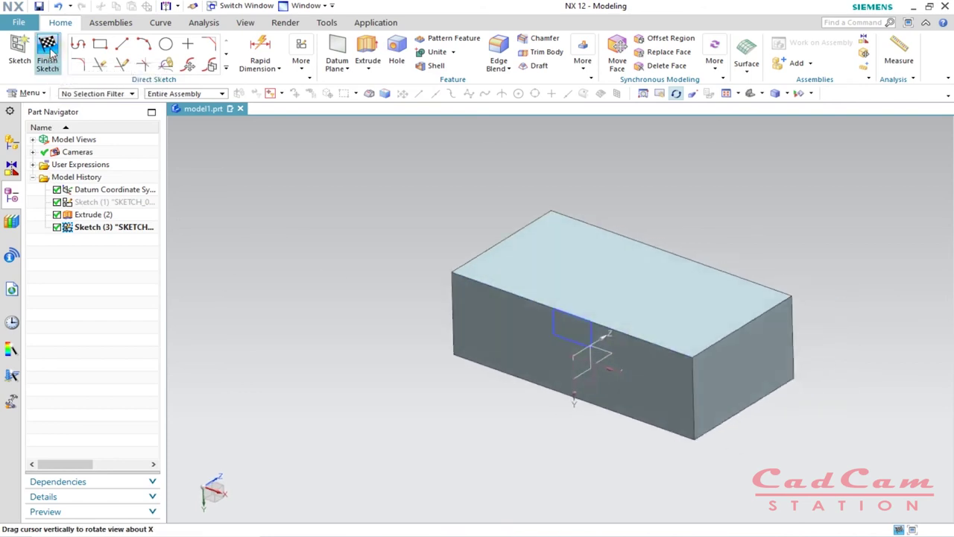
Set up an Extrude of the slot rectangle as a Subtract from the block, with its direction reversed into the block.
scroll(429, 396, "down", 2)
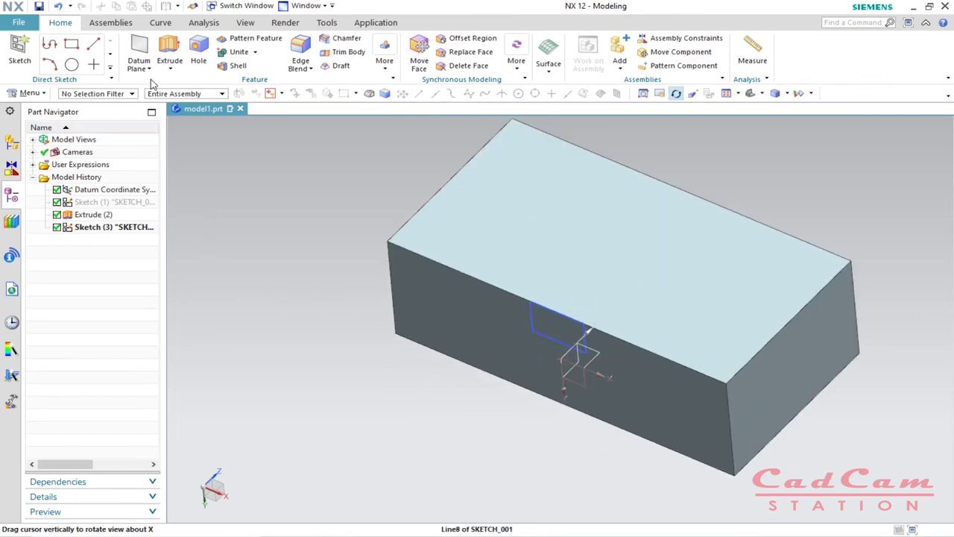
left_click(167, 49)
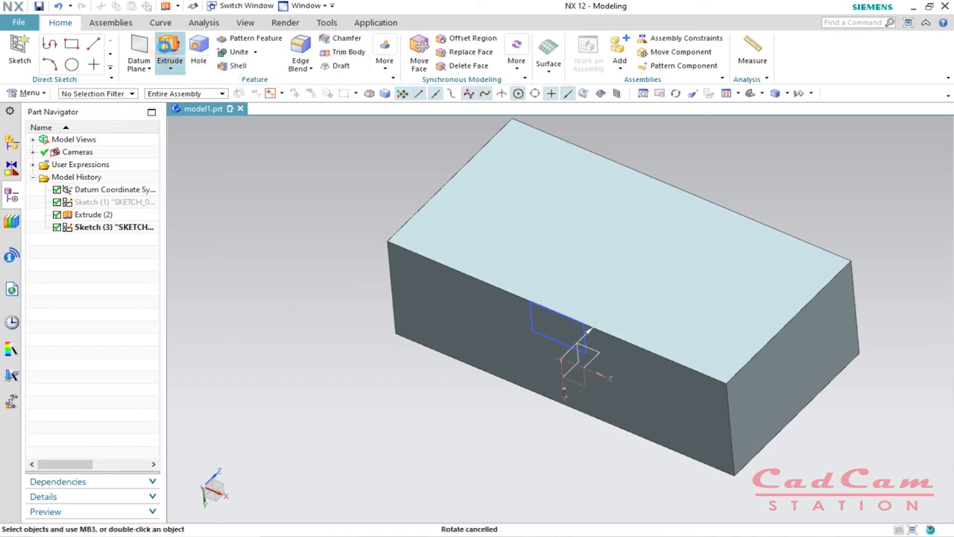
left_click(534, 318)
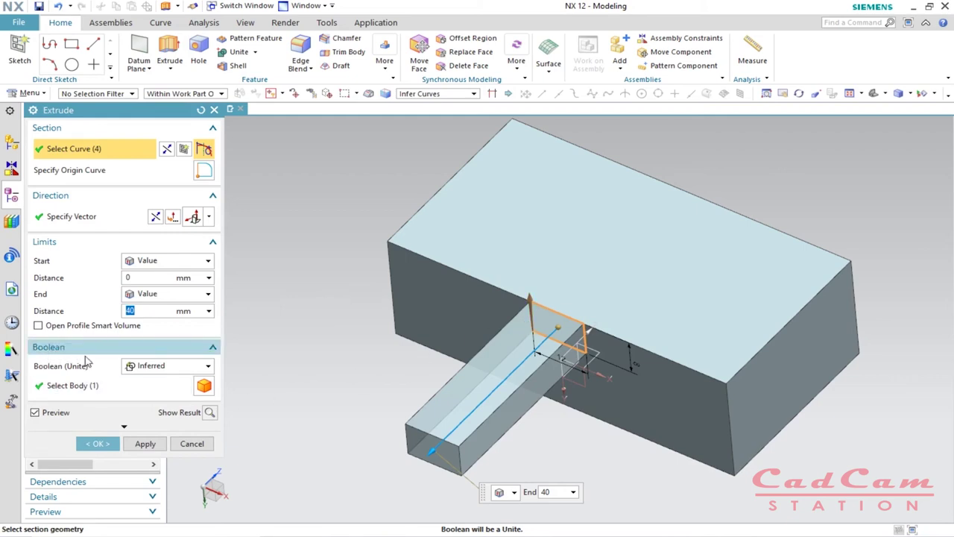
left_click(207, 366)
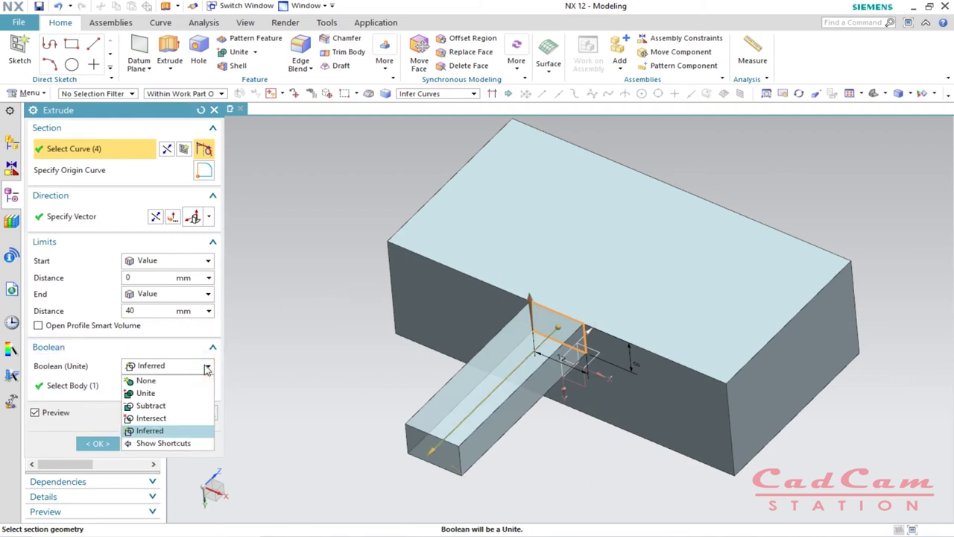
left_click(161, 407)
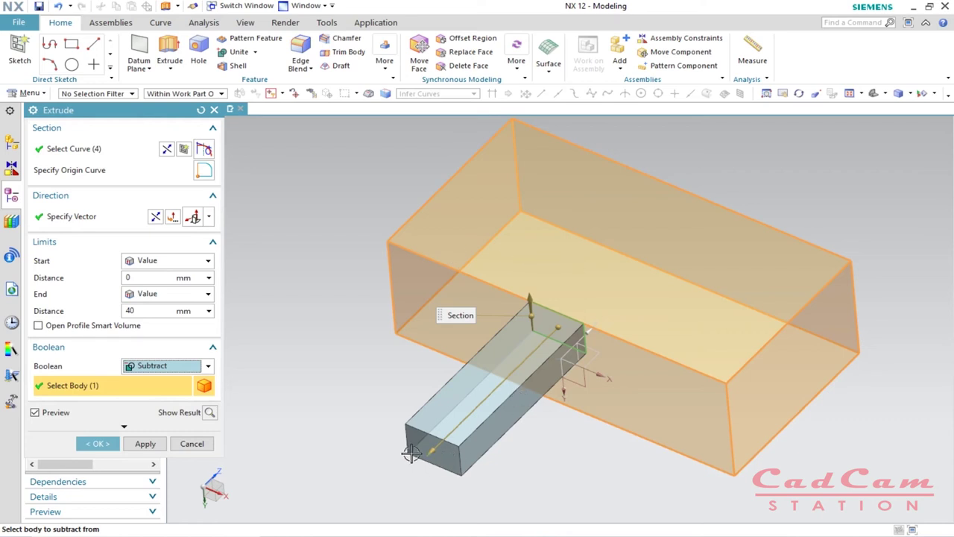
left_click(154, 217)
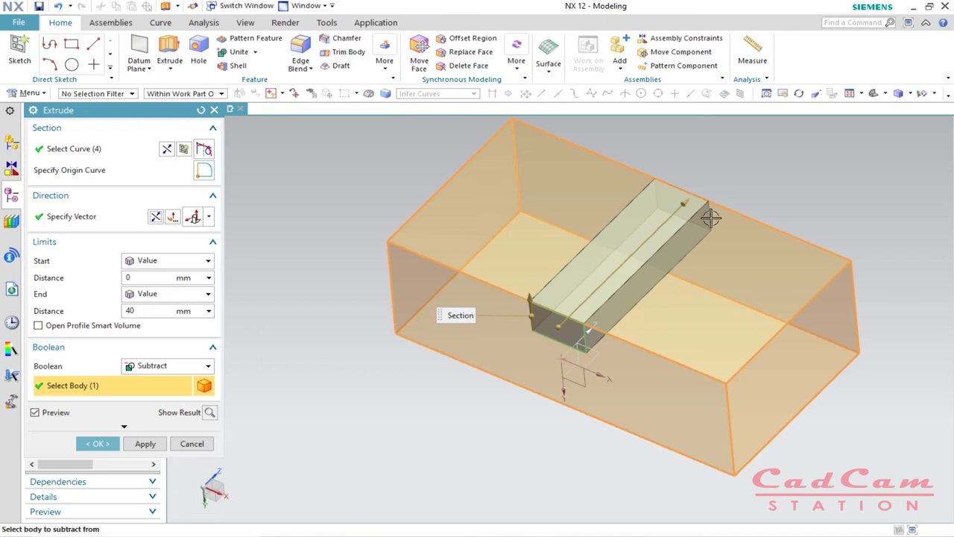
Try an Until Next end limit and a 16 mm value limit for the slot cut.
left_click(158, 295)
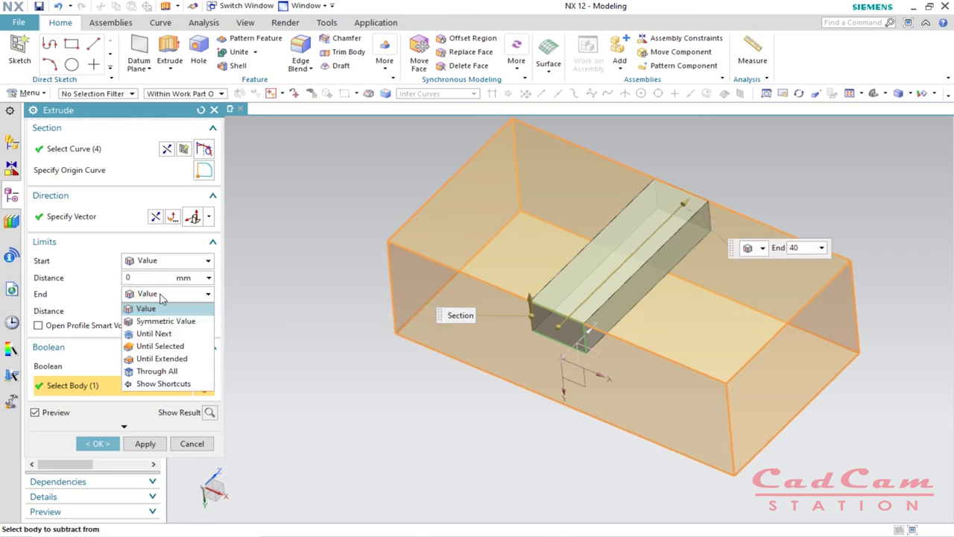
left_click(155, 334)
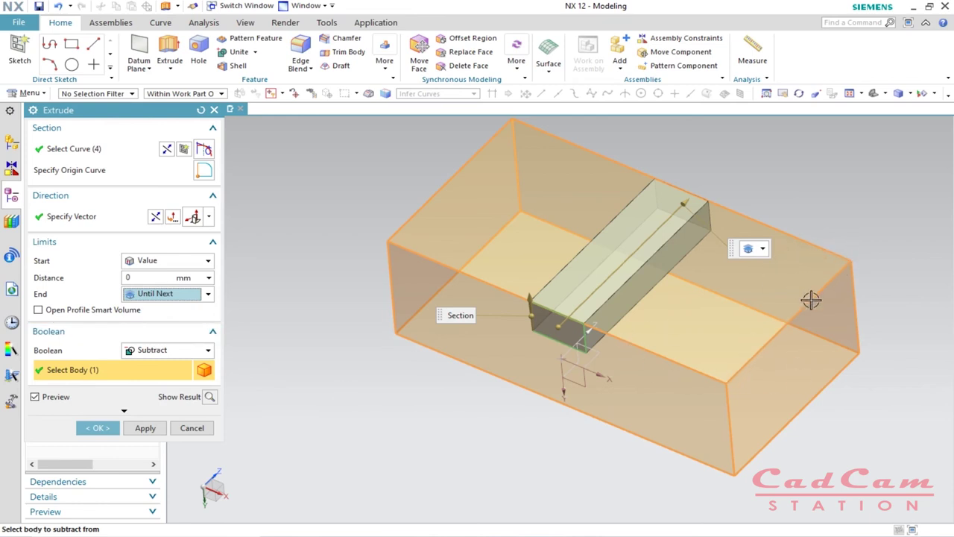
left_click(208, 293)
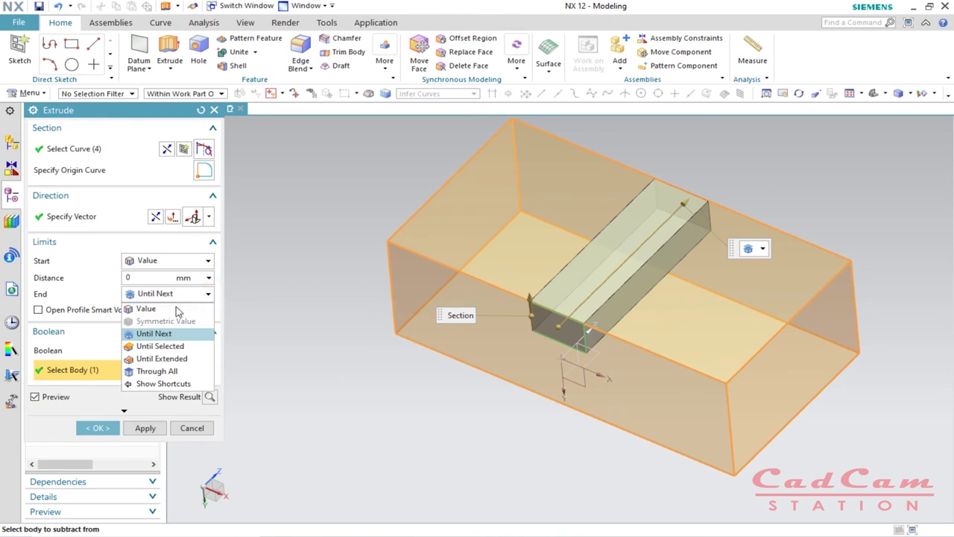
left_click(171, 308)
left_click_drag(676, 204, 609, 278)
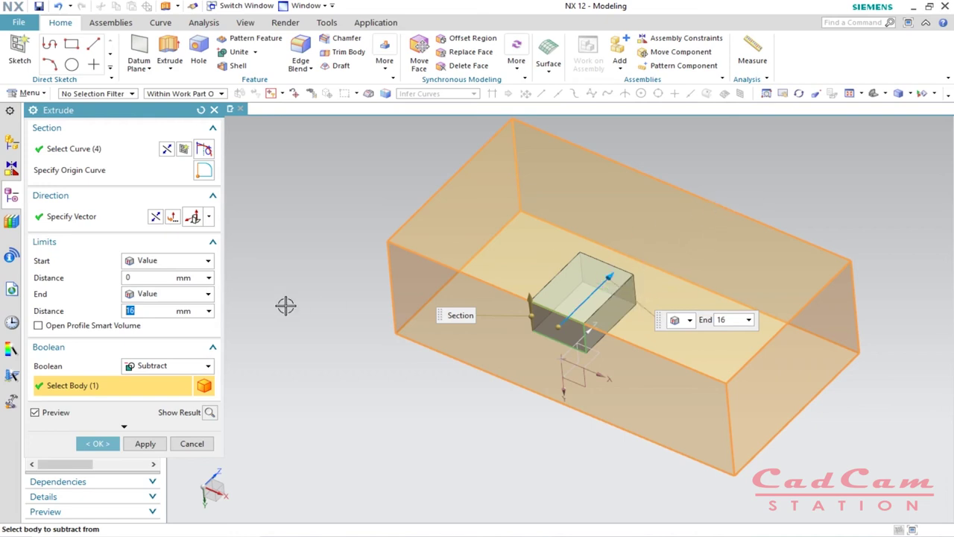
Set the slot cut's end limit to Until Next and complete the subtracting extrude.
left_click(199, 295)
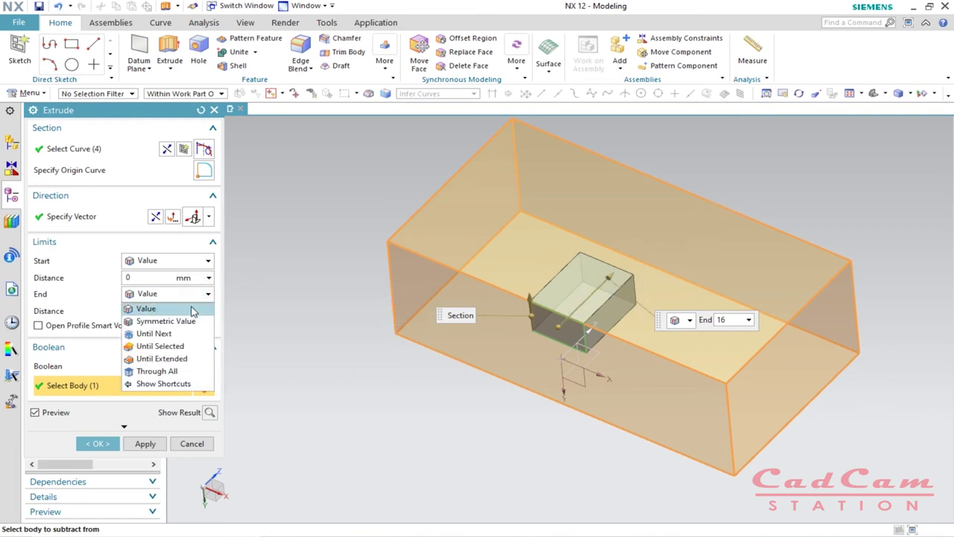
left_click(160, 334)
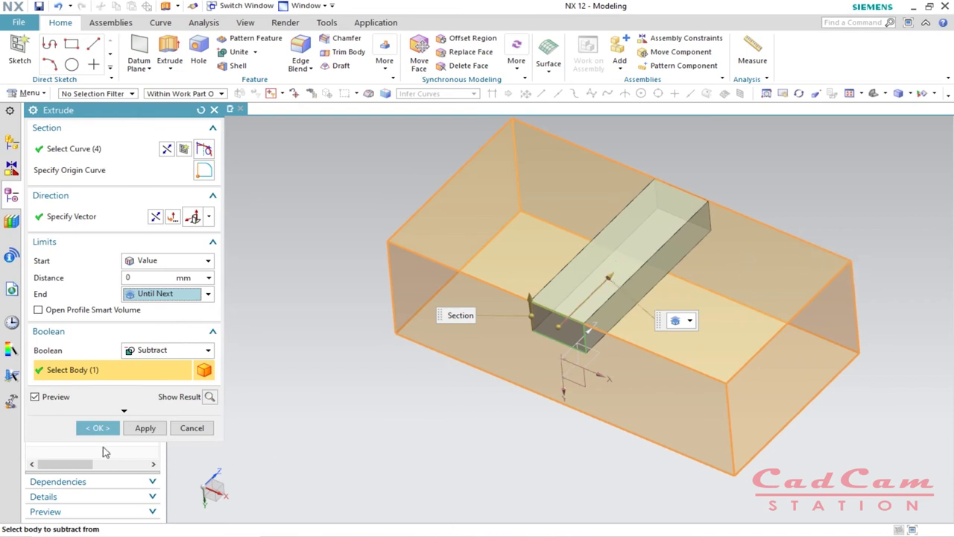
left_click(146, 429)
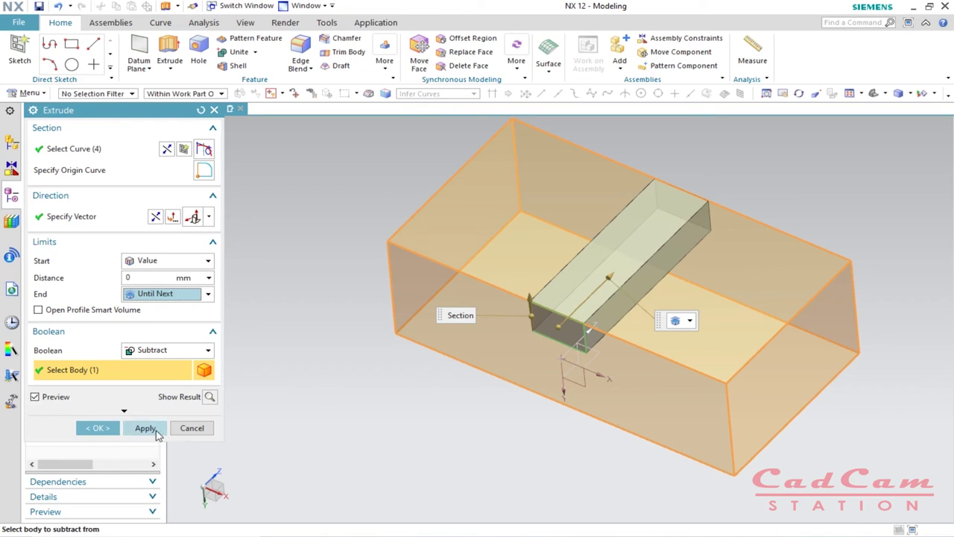
left_click(93, 430)
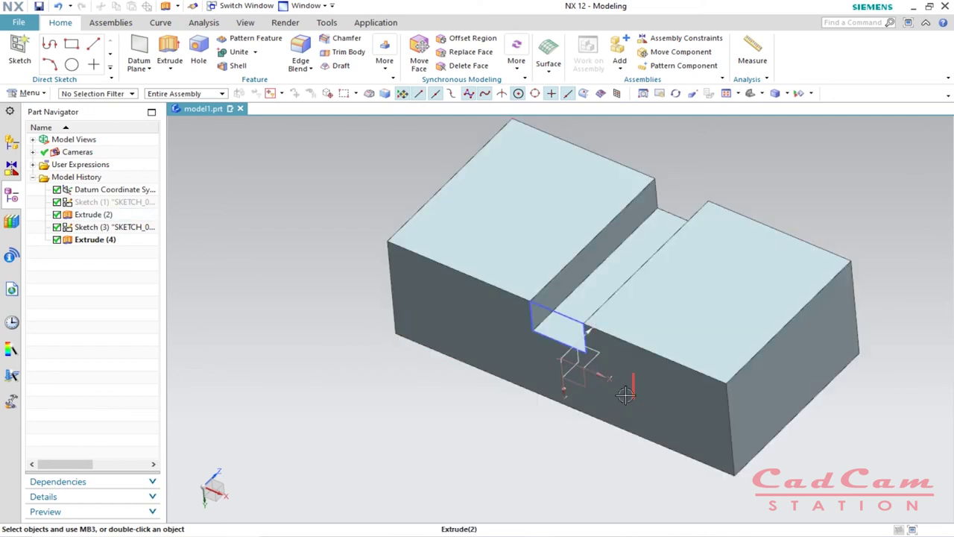
Hide the slot's rectangle sketch on the block's front face.
middle_click_drag(652, 416, 649, 396)
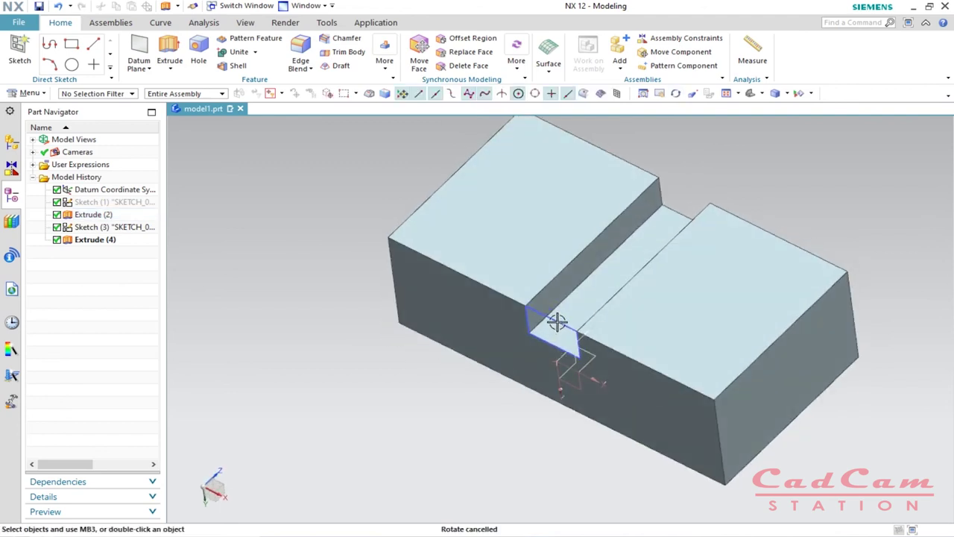
left_click(539, 315)
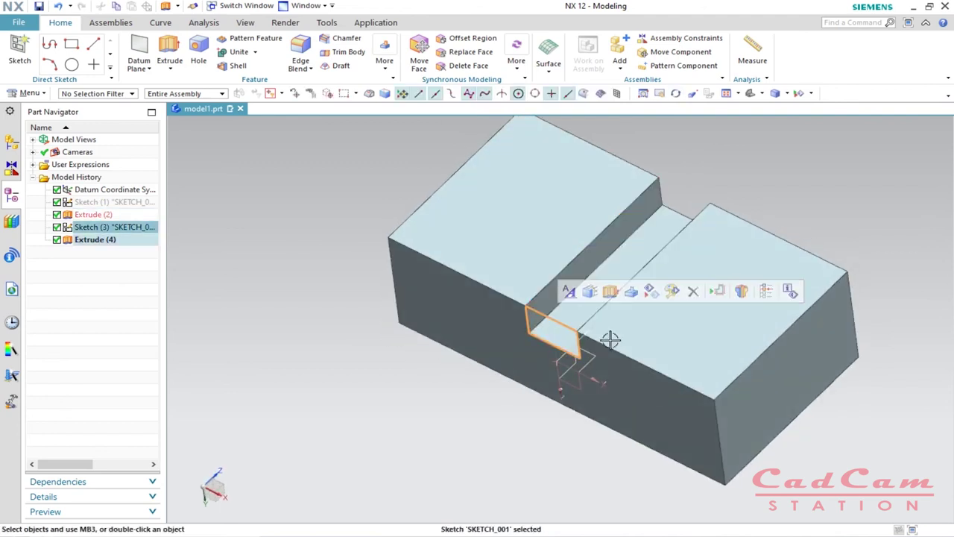
key("Escape")
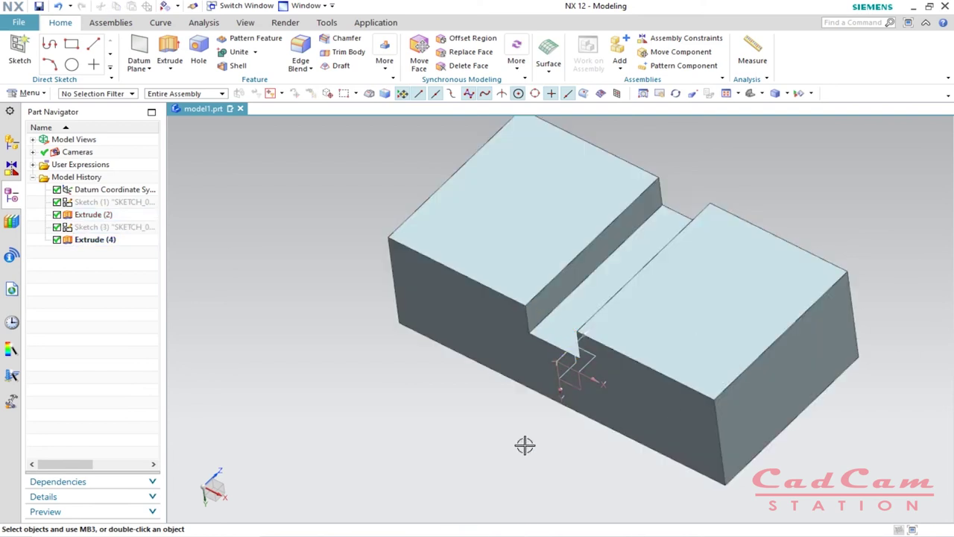
Create a new sketch on the block's top face beside the slot.
scroll(596, 383, "up", 2)
middle_click_drag(604, 400, 819, 419)
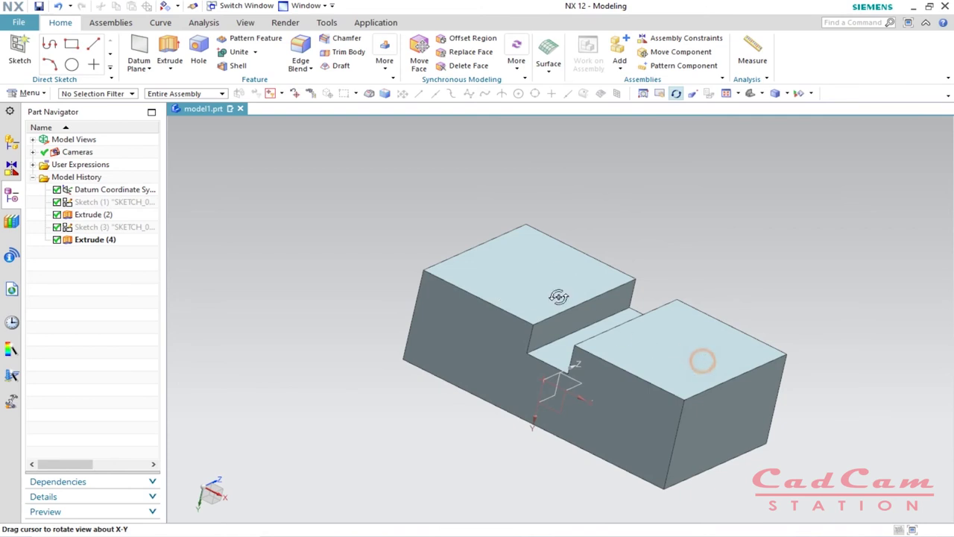
left_click(20, 43)
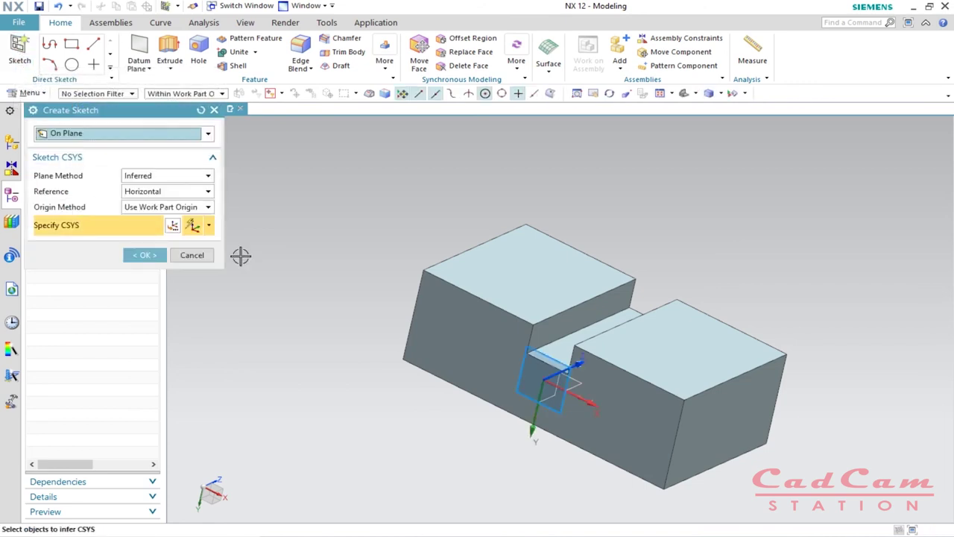
left_click(519, 277)
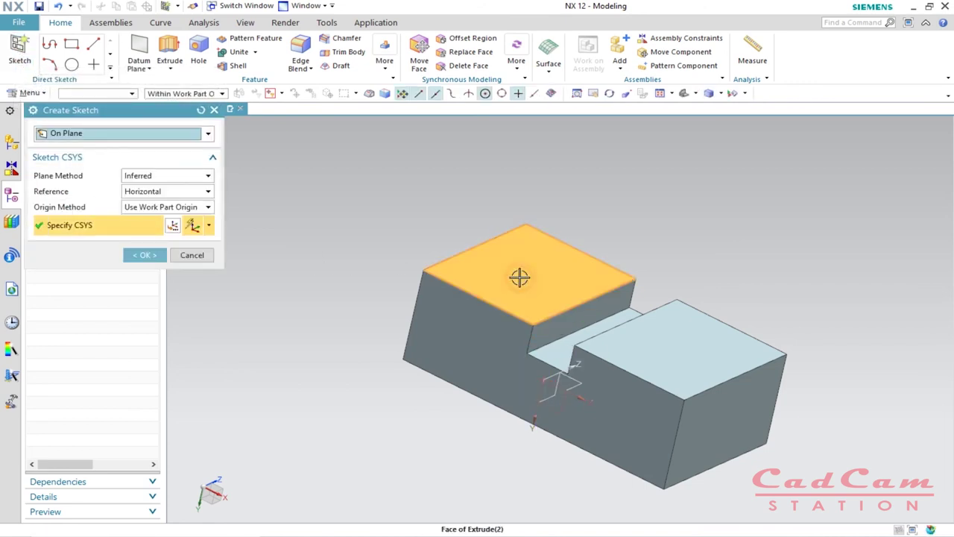
left_click(145, 255)
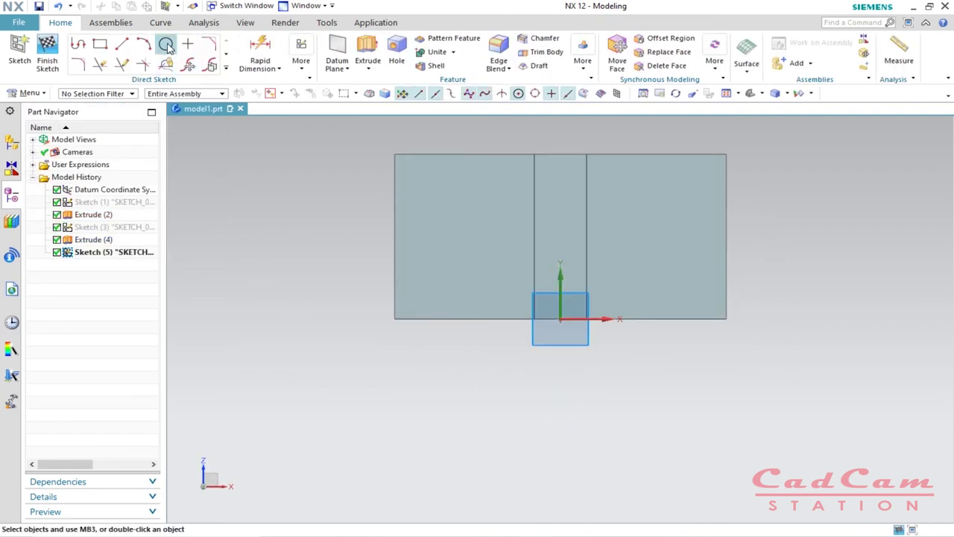
Draw a 12 mm diameter circle on each side of the slot and shift the left circle slightly toward the block's outer edge.
left_click(165, 45)
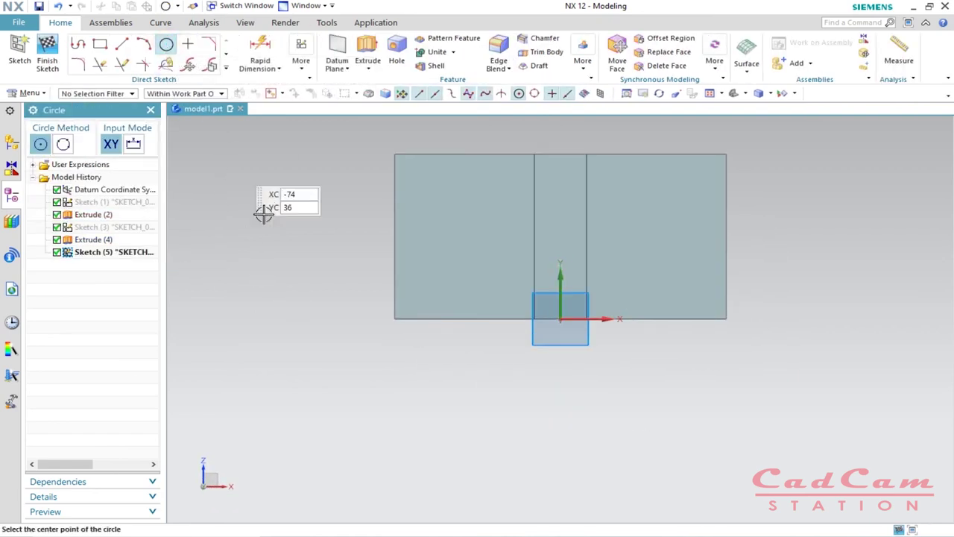
left_click(463, 238)
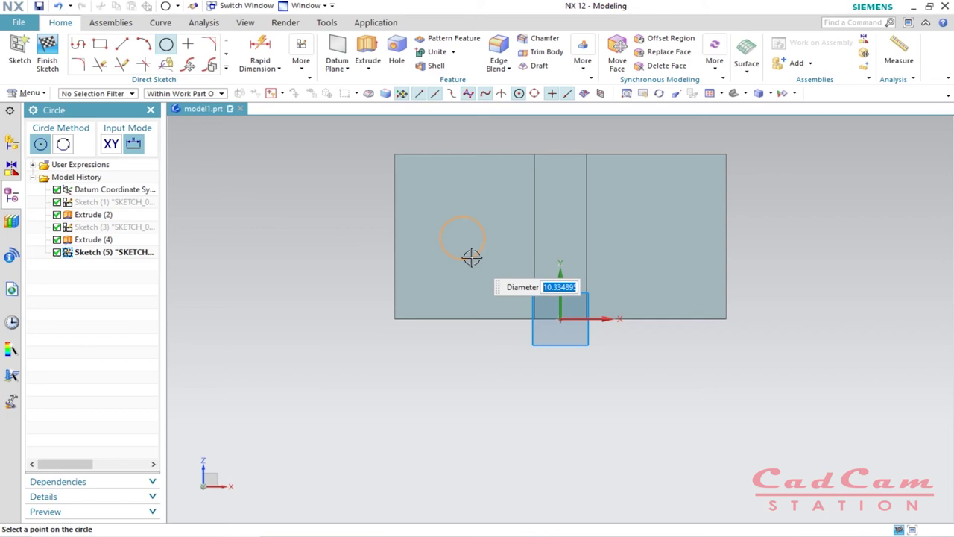
key("Return")
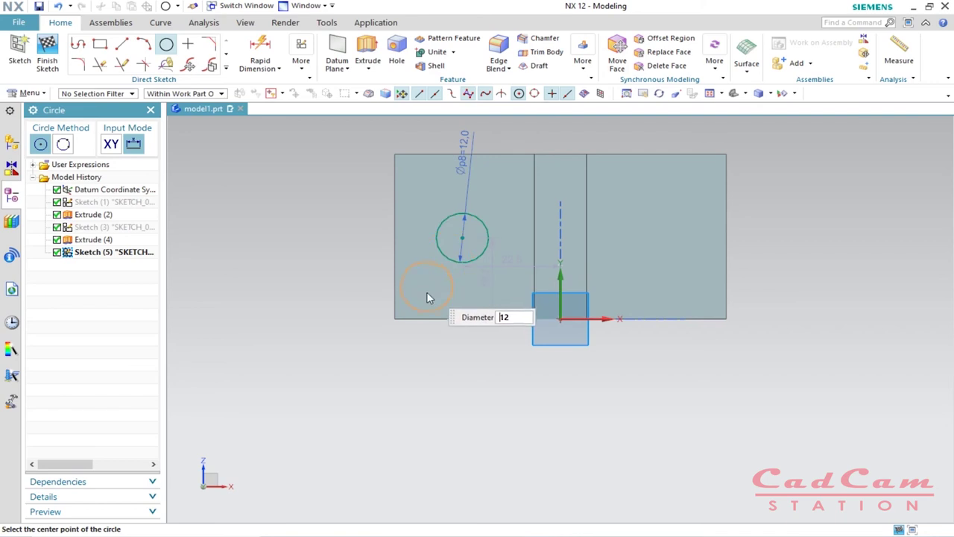
left_click(660, 238)
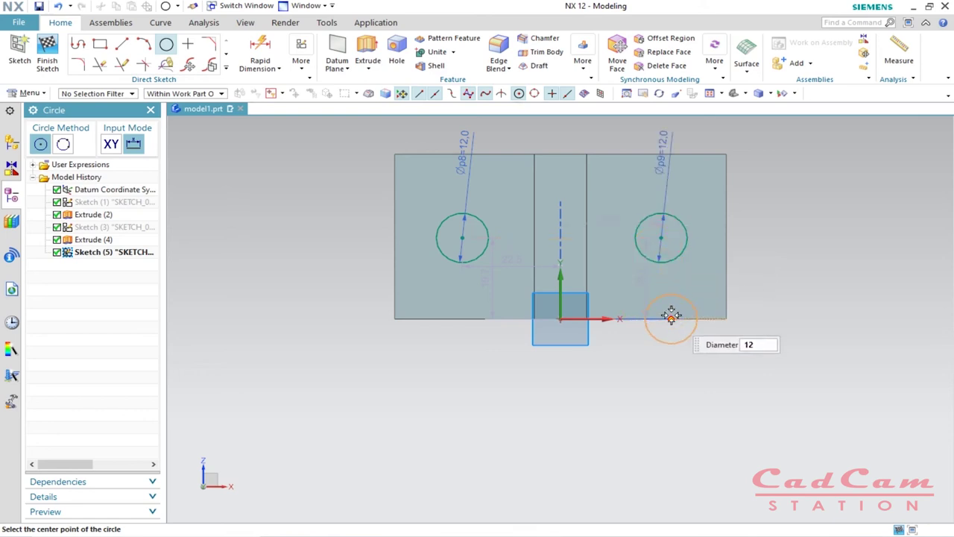
key("Escape")
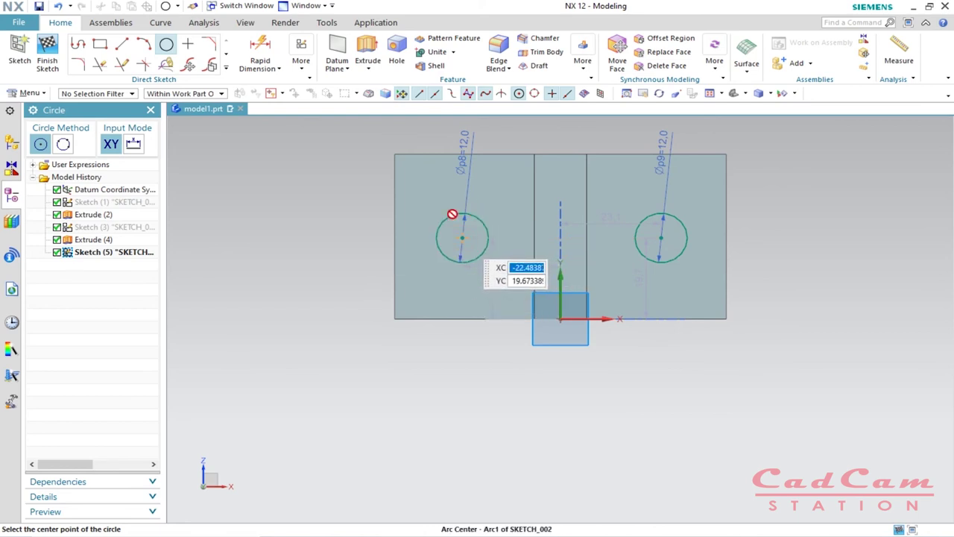
key("Escape")
mouse_move(477, 227)
left_mouse_down()
mouse_move(450, 240)
mouse_move(463, 226)
left_mouse_up()
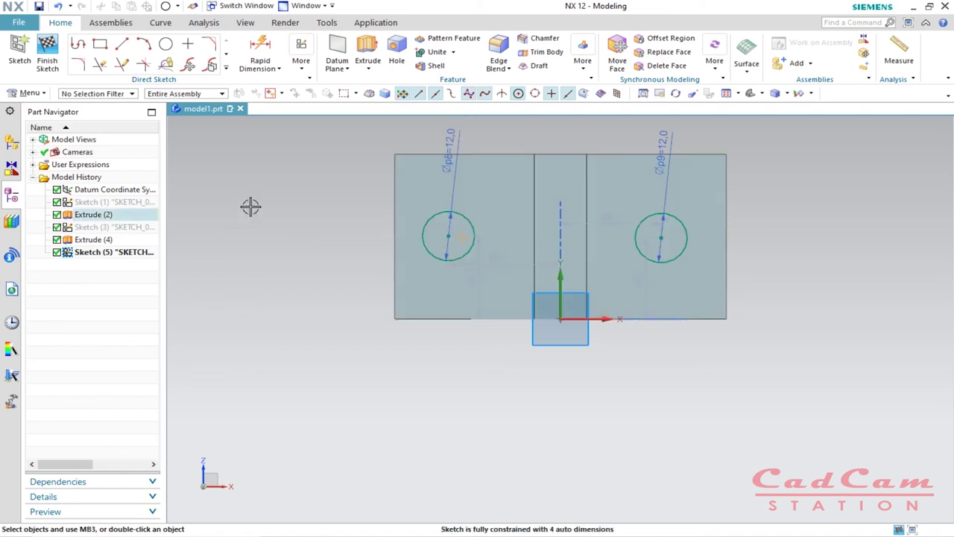
Dimension the left circle's centre 11 mm from the block's left edge.
left_click(262, 48)
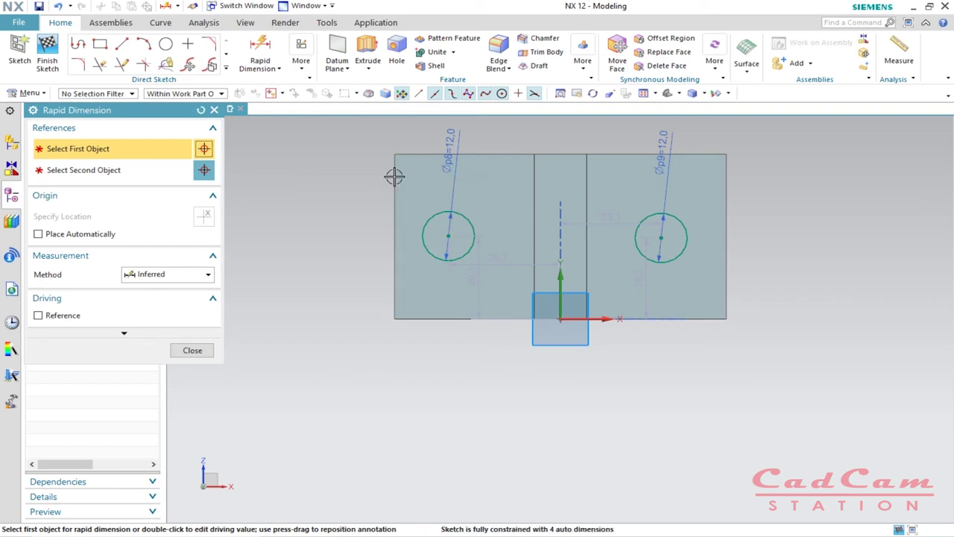
left_click(394, 179)
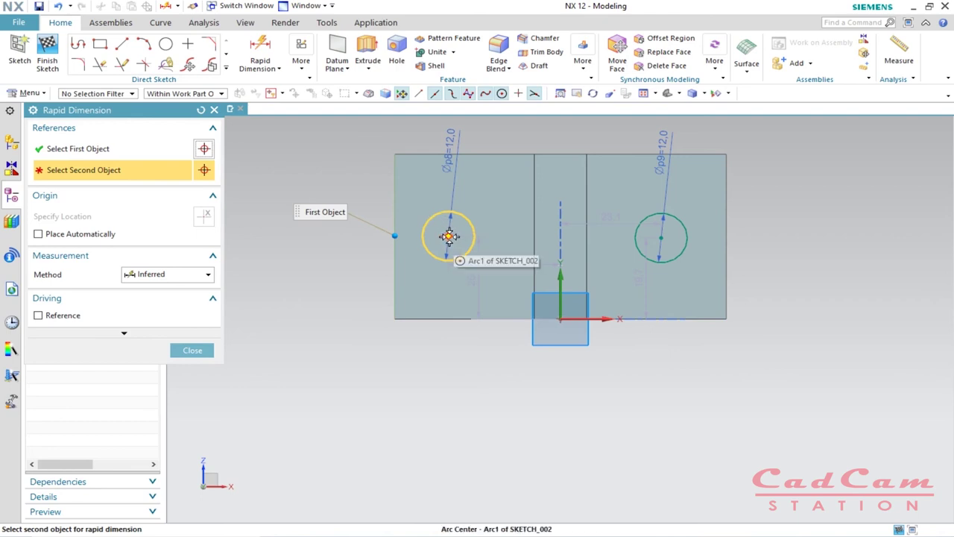
left_click(449, 236)
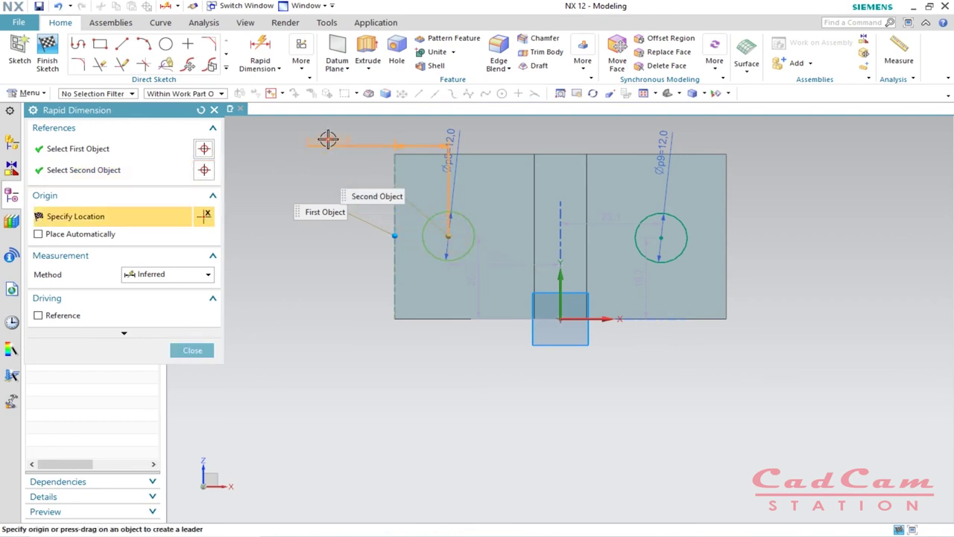
left_click(328, 139)
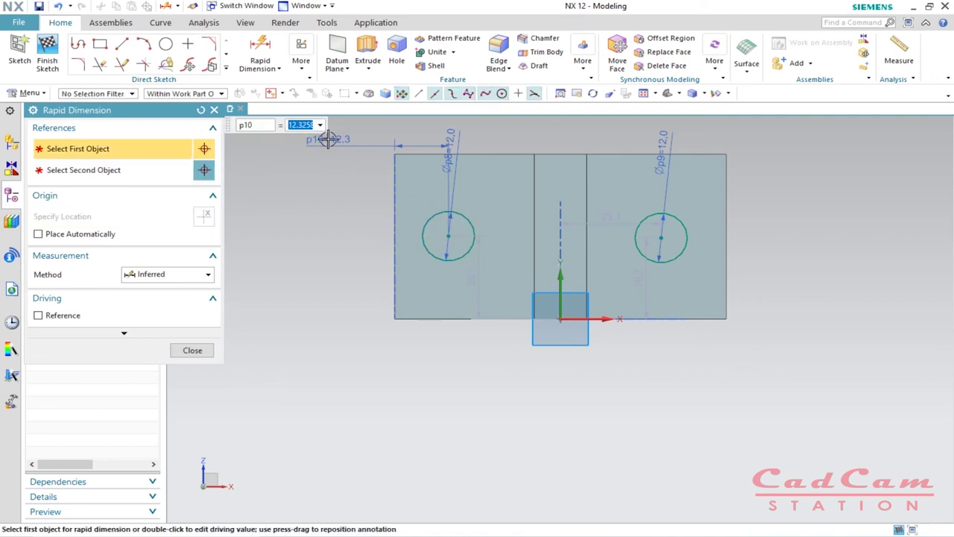
type("11")
key("Return")
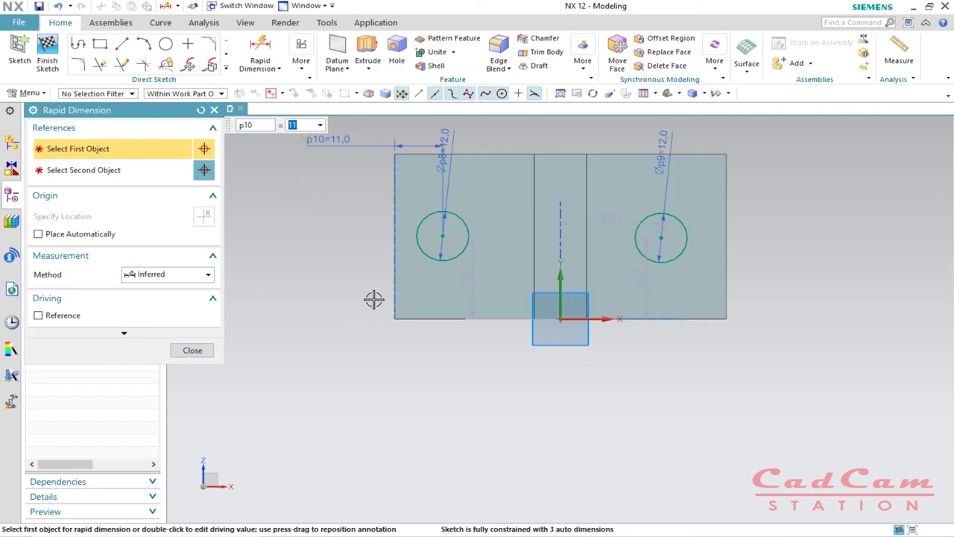
Dimension the left circle's centre 20 mm from the block's front edge.
left_click(428, 319)
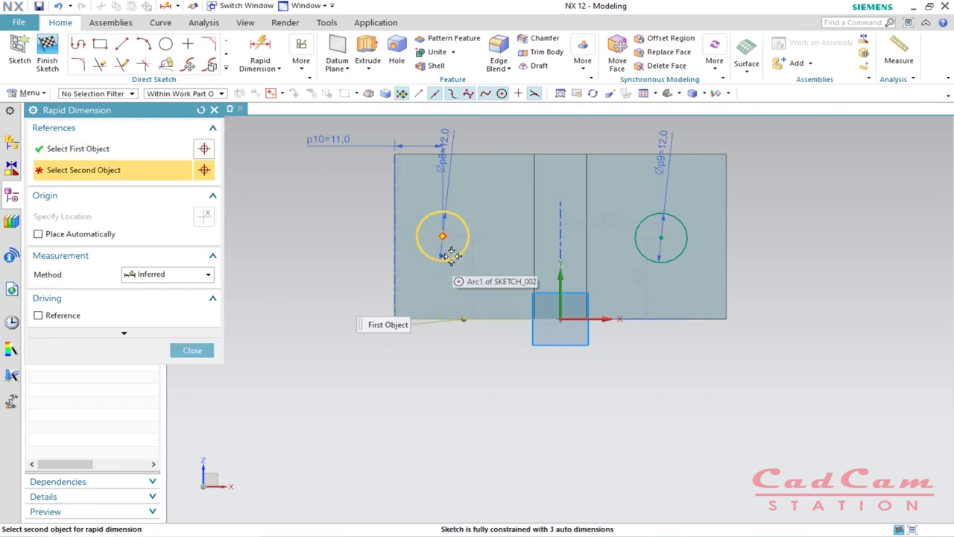
left_click(442, 236)
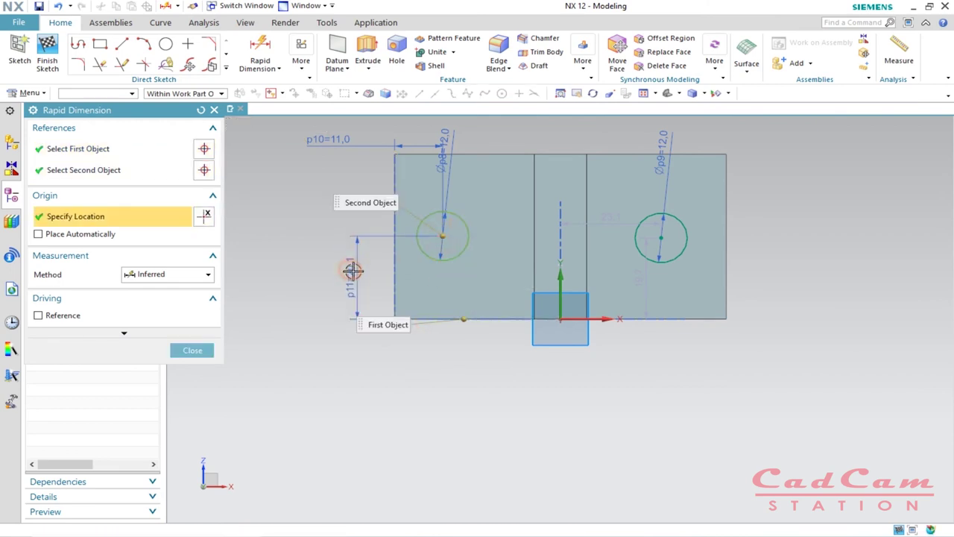
left_click(355, 269)
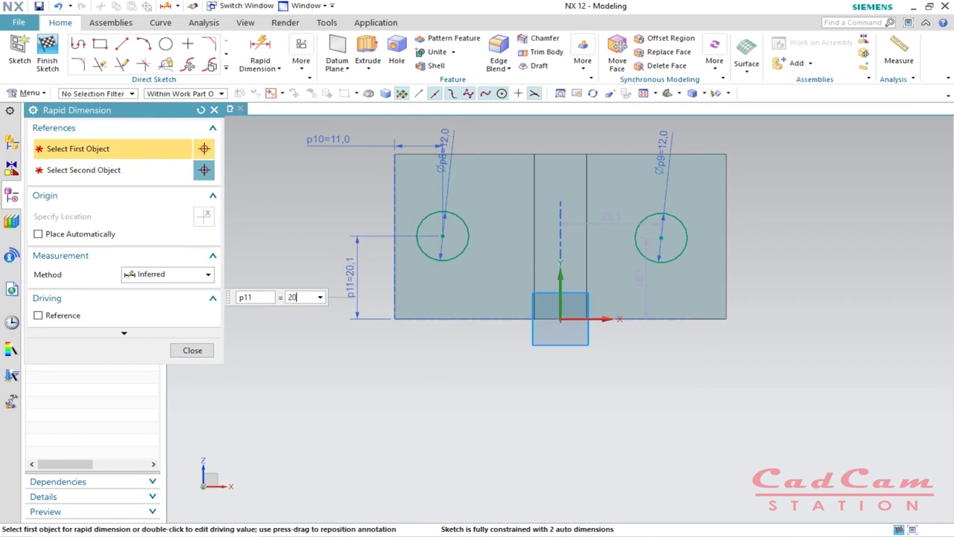
key("Return")
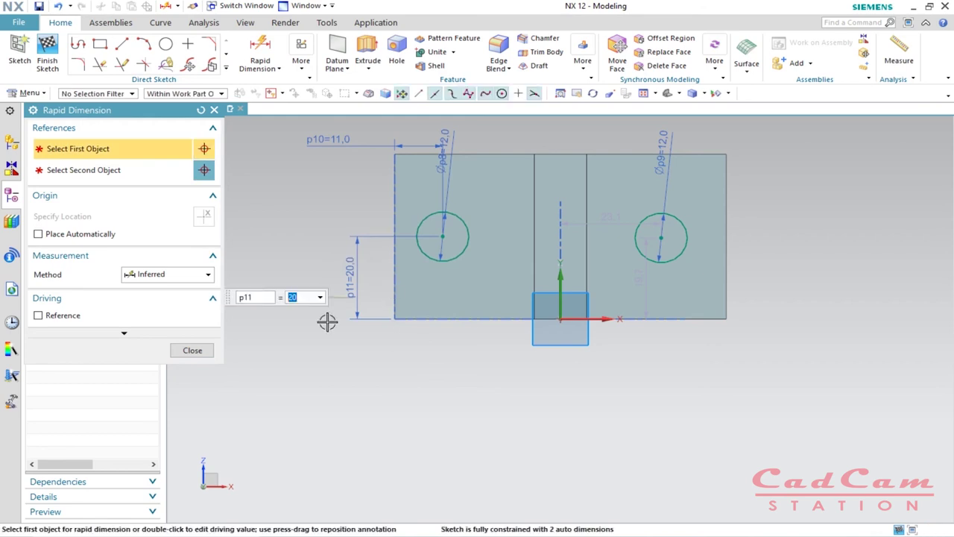
left_click(192, 351)
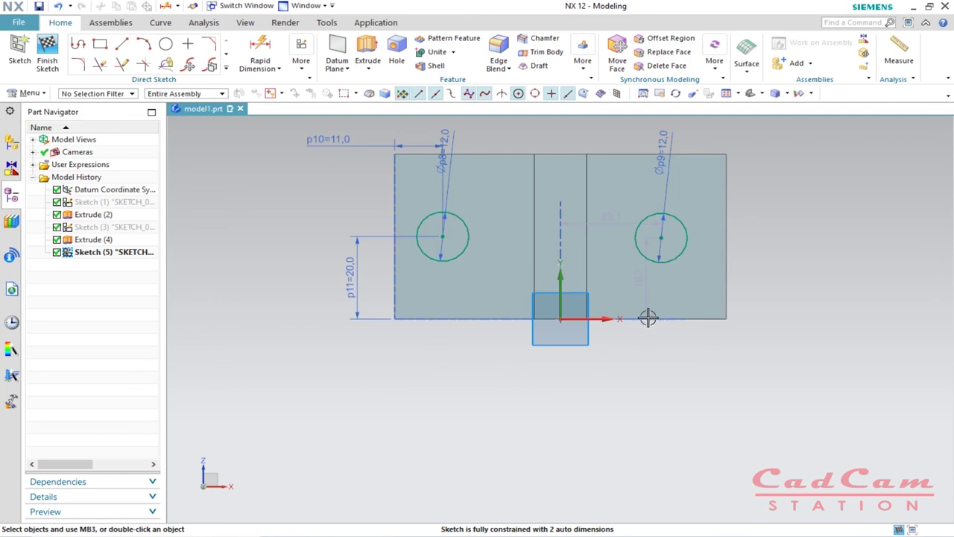
Move the left circle's diameter dimension clear of the other dimensions and shift the right circle slightly toward the block's outer edge.
left_click_drag(449, 128, 498, 134)
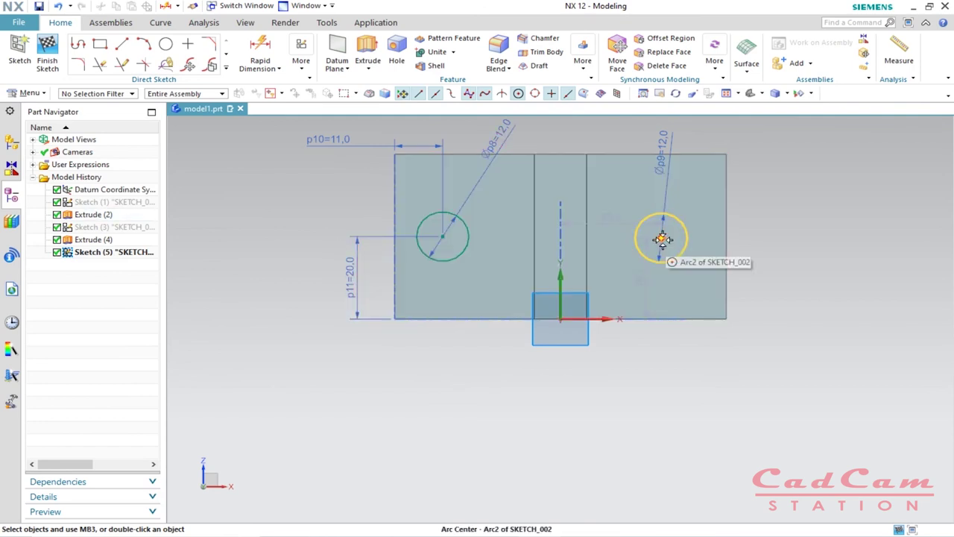
left_click_drag(661, 239, 679, 242)
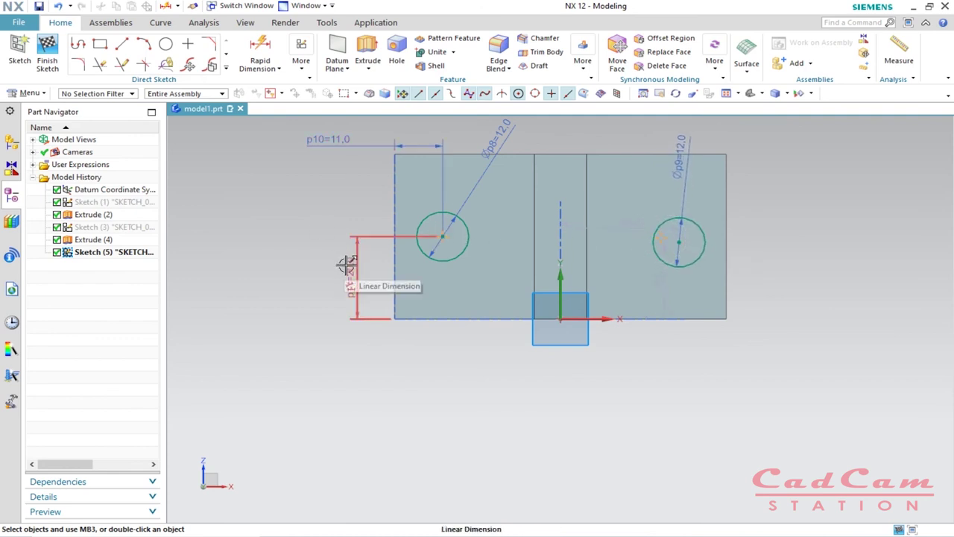
mouse_move(679, 246)
left_mouse_down()
mouse_move(665, 243)
mouse_move(675, 242)
left_mouse_up()
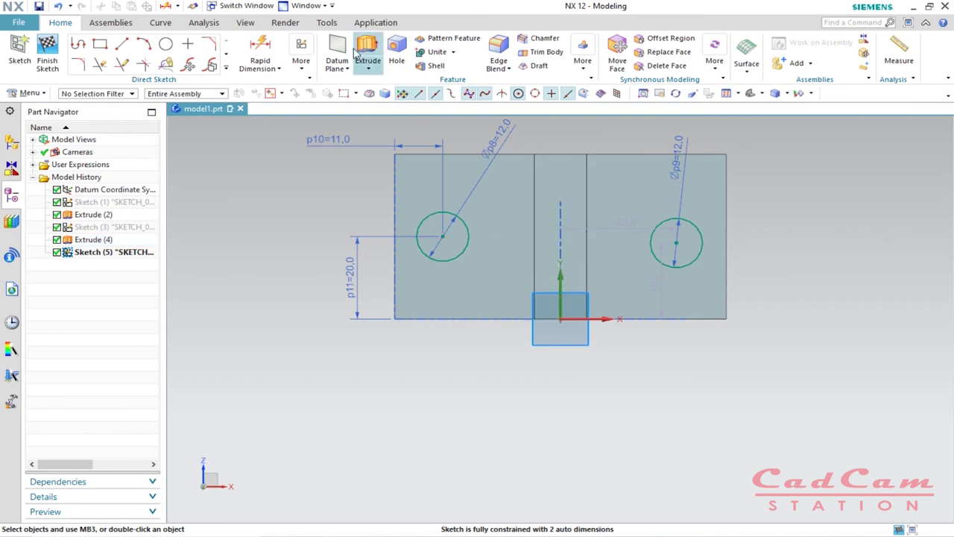
Make the two circle centres symmetric about the sketch's Y axis and finish the sketch.
left_click(306, 67)
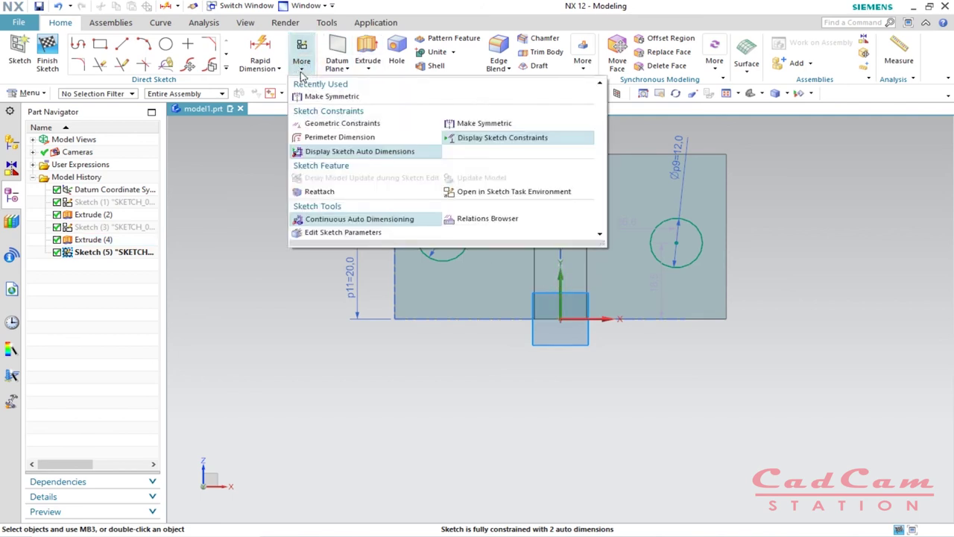
left_click(322, 96)
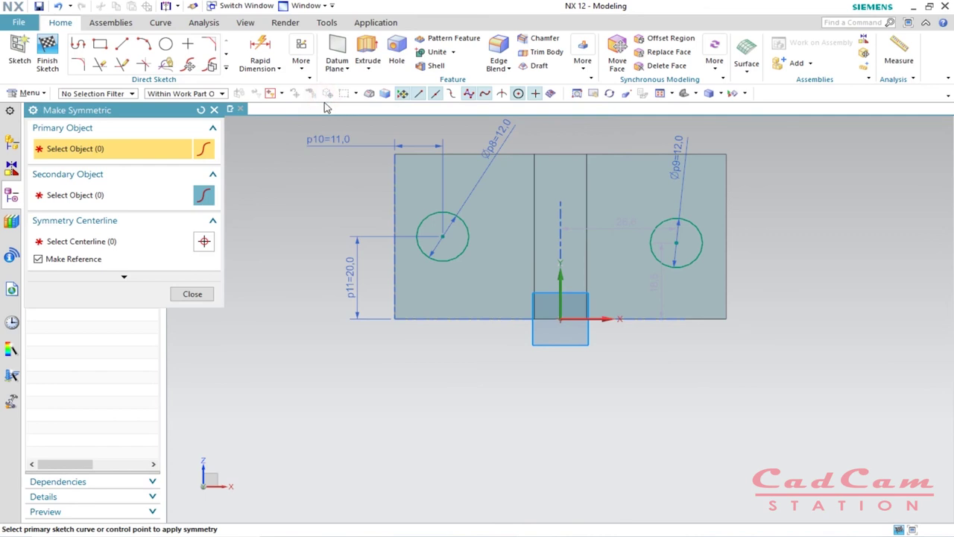
left_click(676, 243)
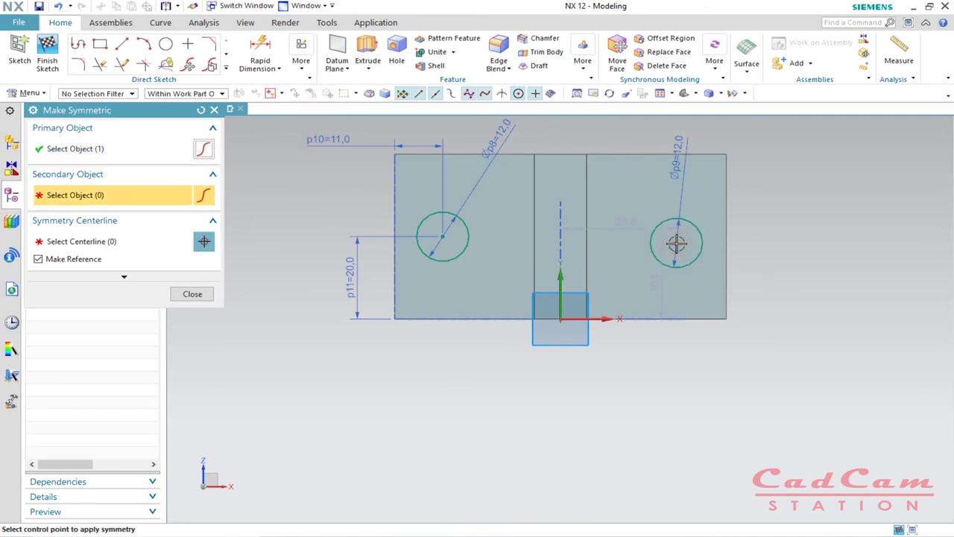
left_click(442, 237)
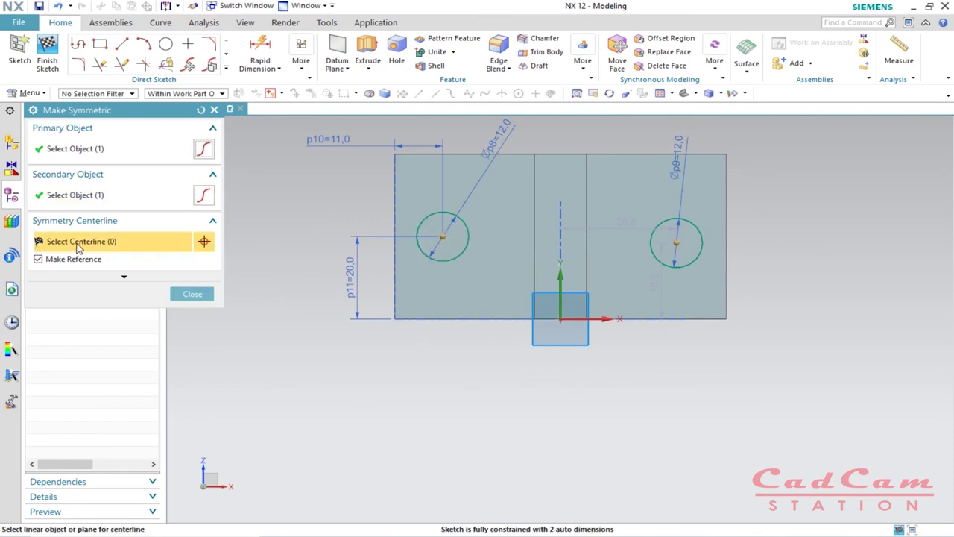
left_click(561, 280)
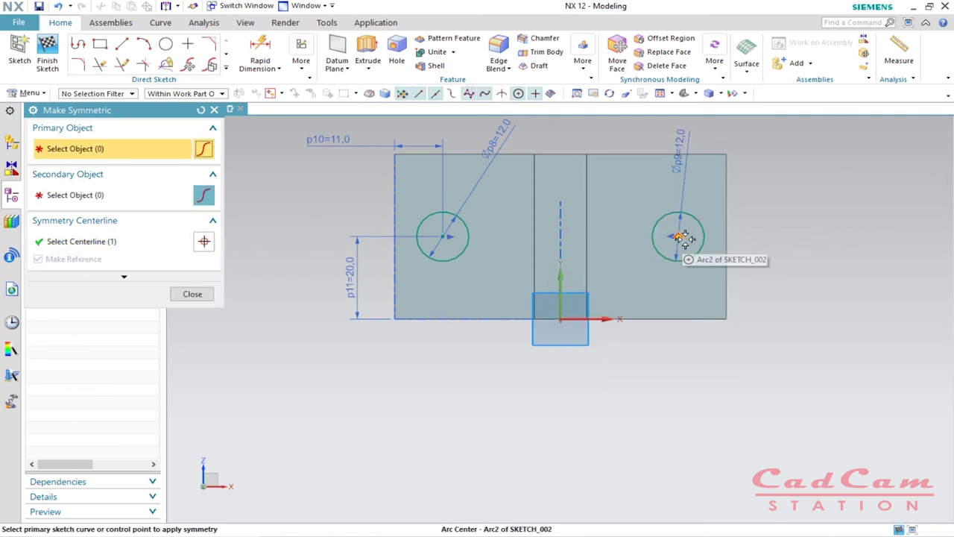
left_click(192, 294)
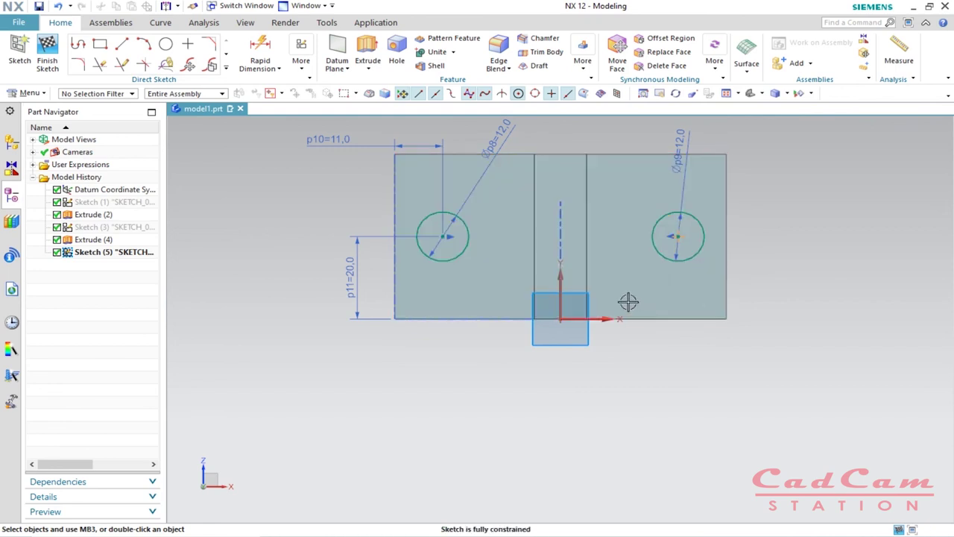
mouse_move(621, 462)
middle_mouse_down()
mouse_move(606, 452)
mouse_move(623, 441)
mouse_move(581, 376)
mouse_move(590, 344)
mouse_move(577, 381)
mouse_move(583, 375)
mouse_move(530, 298)
middle_mouse_up()
left_click(47, 53)
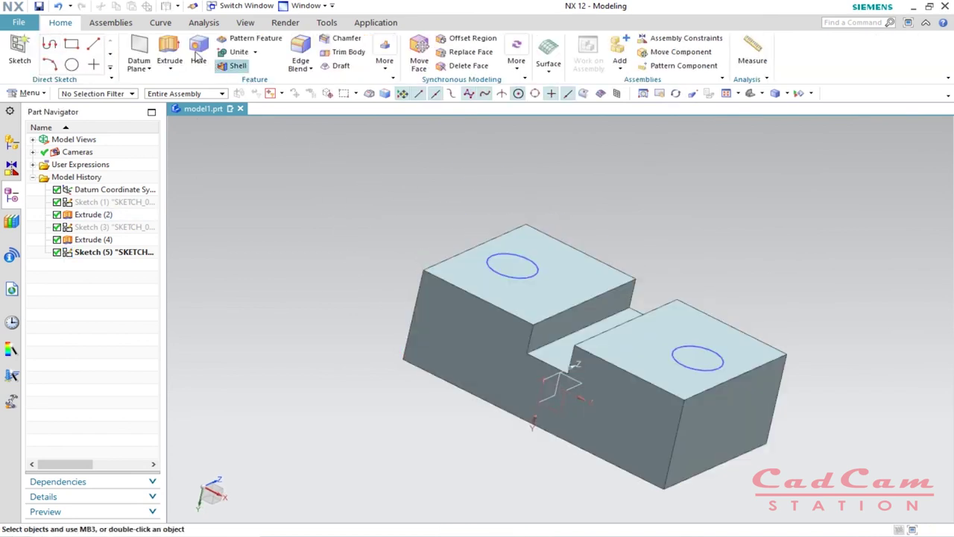
Extrude both circles down into the block with the end limit Until Next, subtracting them as holes.
left_click(169, 49)
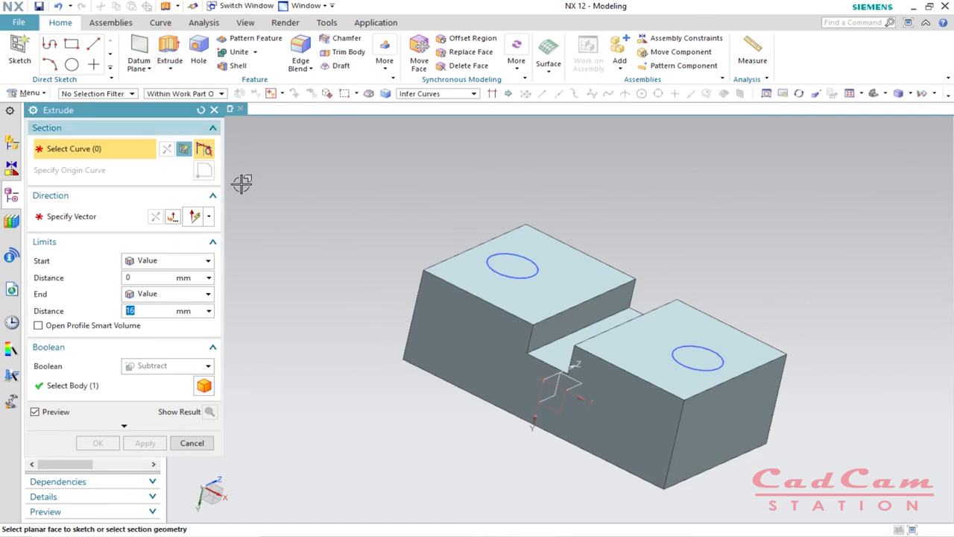
left_click(526, 275)
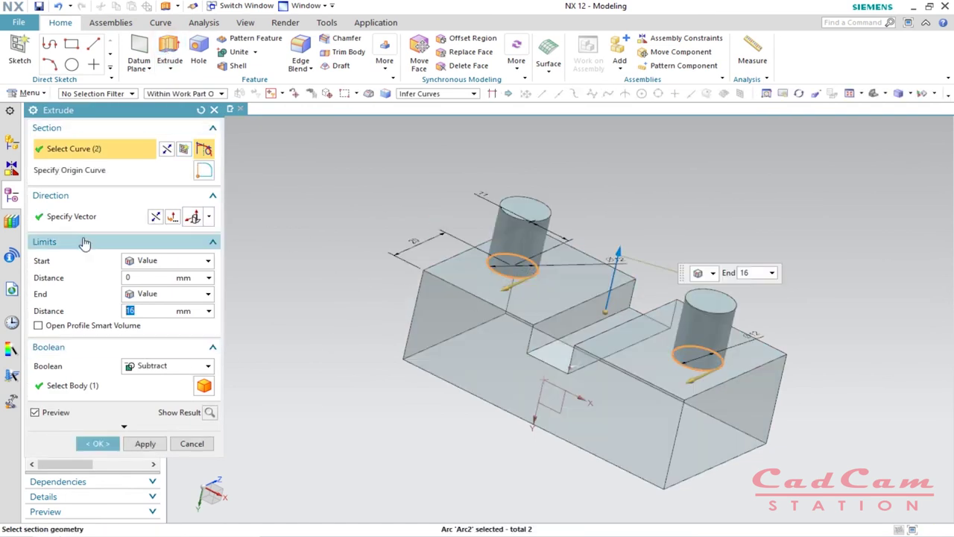
left_click(155, 217)
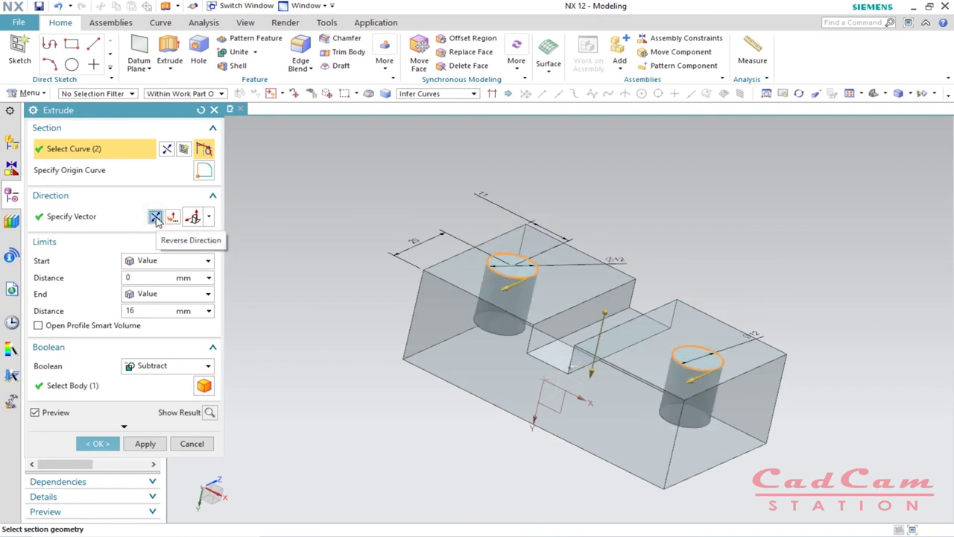
left_click(195, 295)
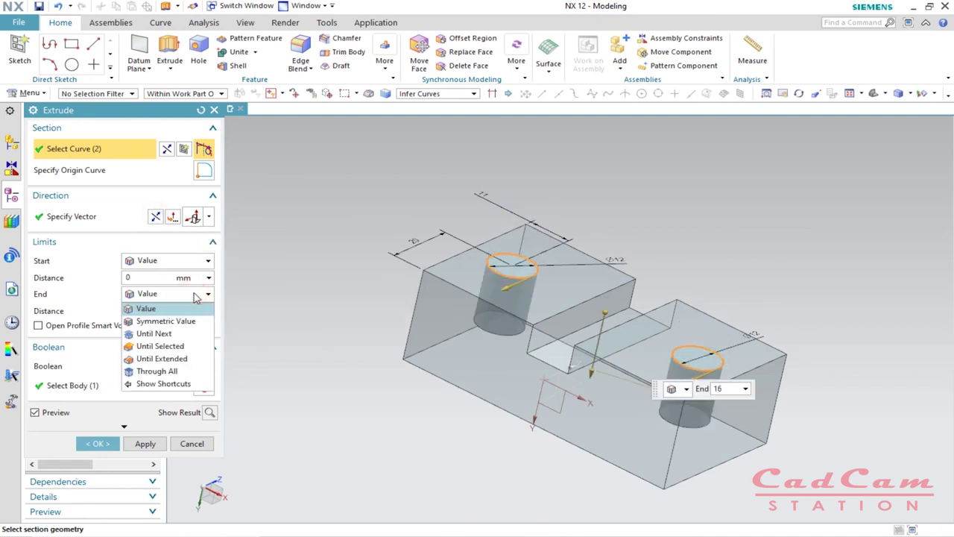
left_click(156, 334)
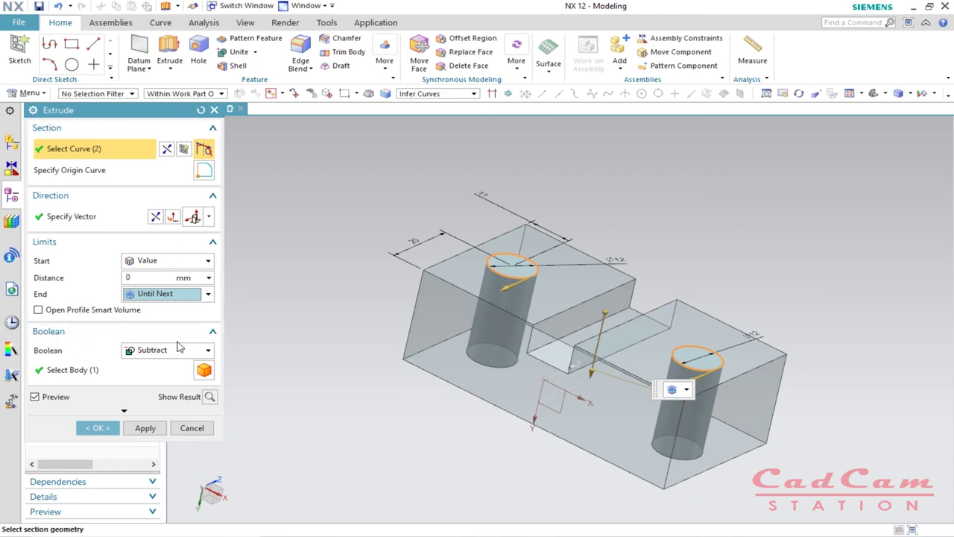
left_click(208, 351)
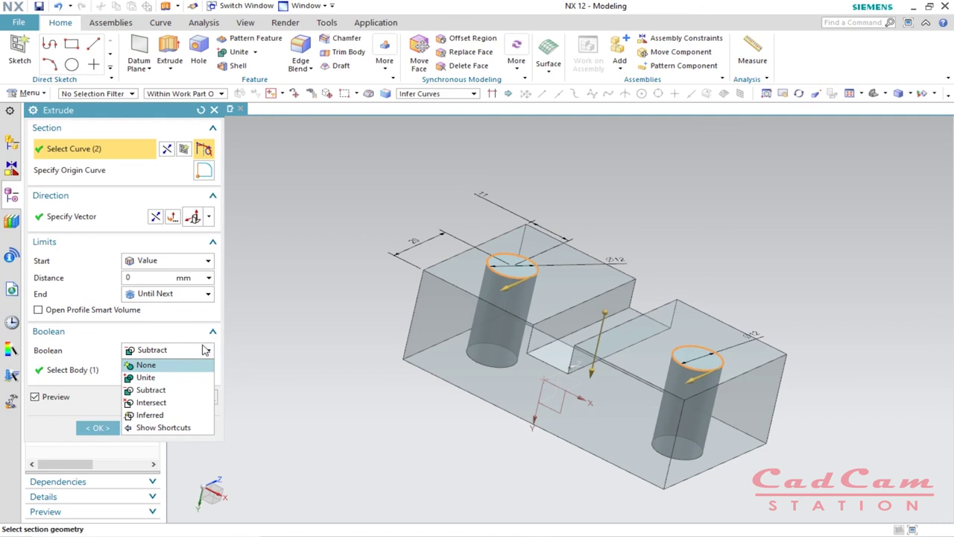
left_click(206, 351)
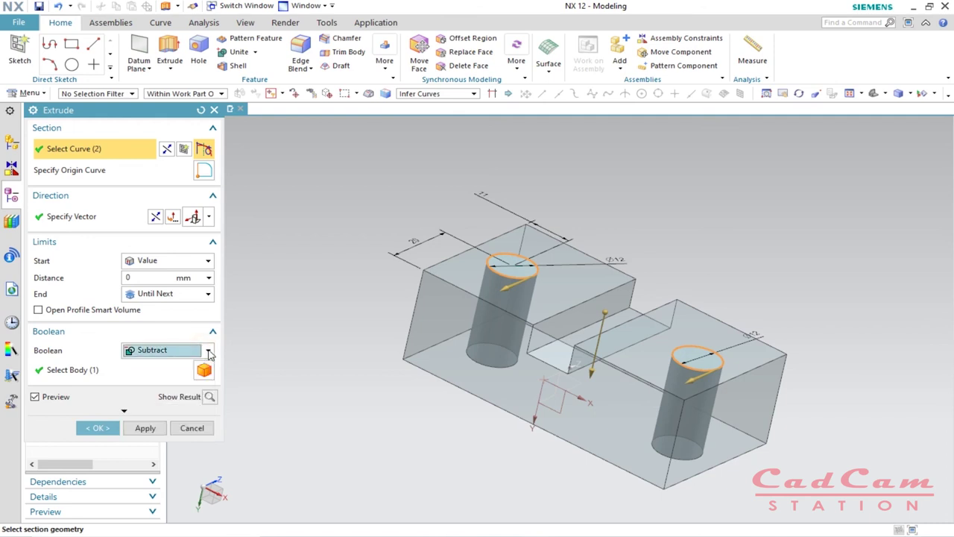
left_click(97, 428)
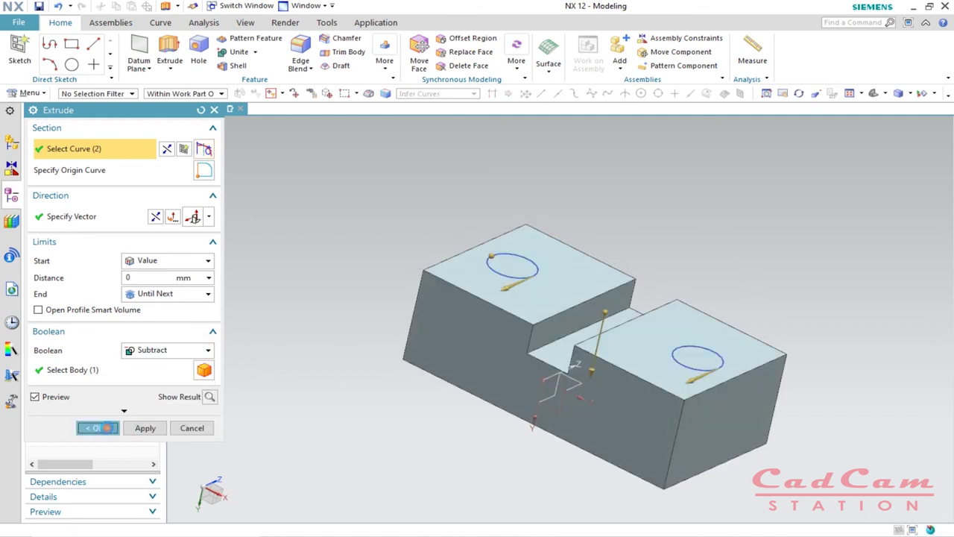
Hide the circle sketch on the block's top face.
left_click(534, 272)
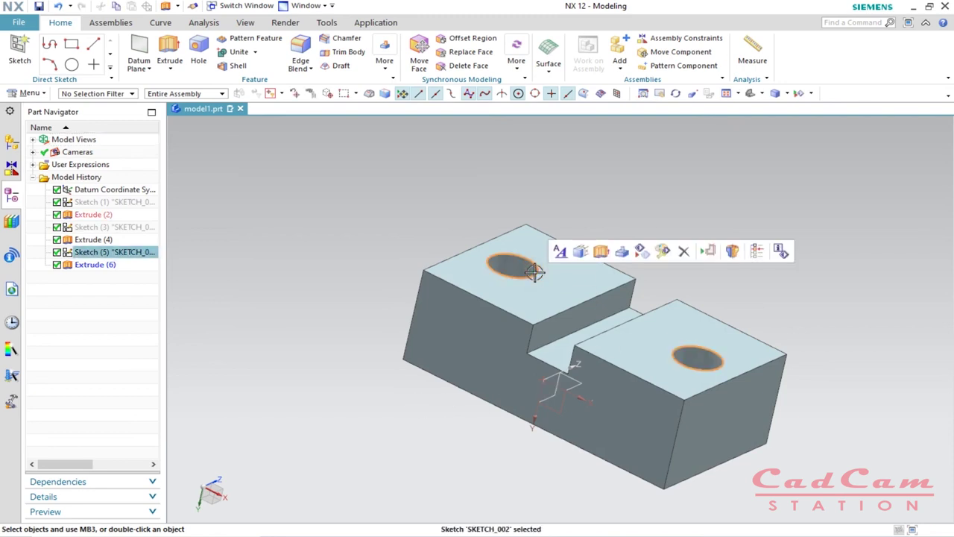
key("Escape")
scroll(658, 389, "down", 4)
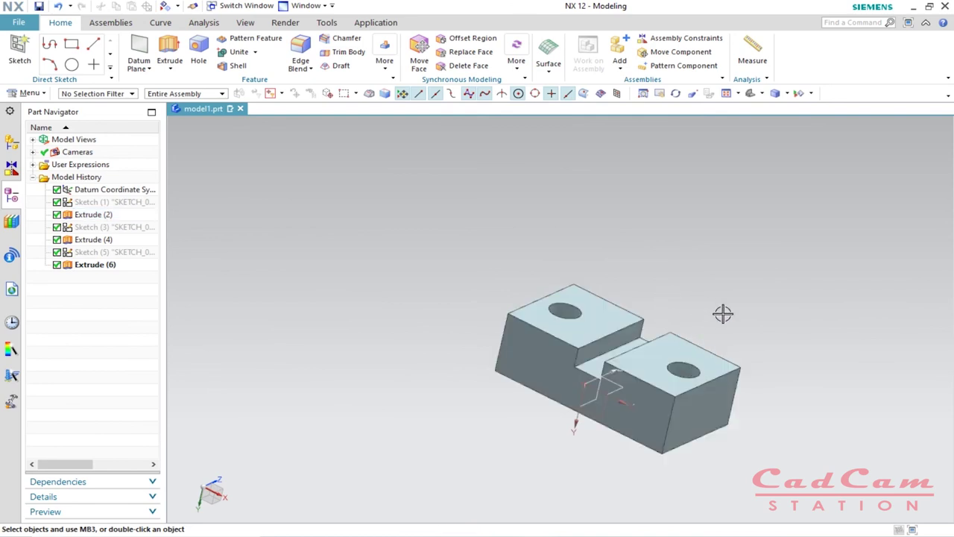
Apply a 5 mm radius edge blend to the block's four vertical corner edges.
middle_click_drag(723, 319, 694, 305)
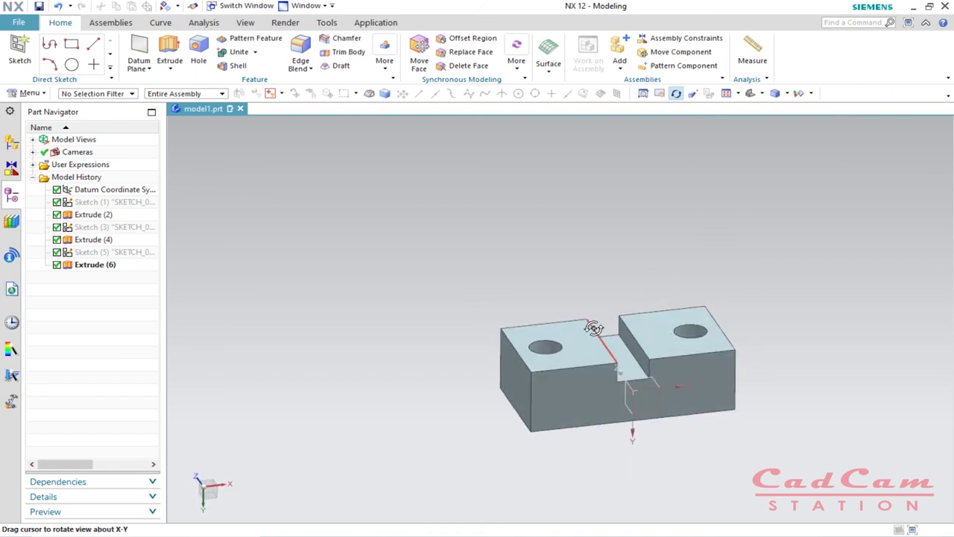
key("Escape")
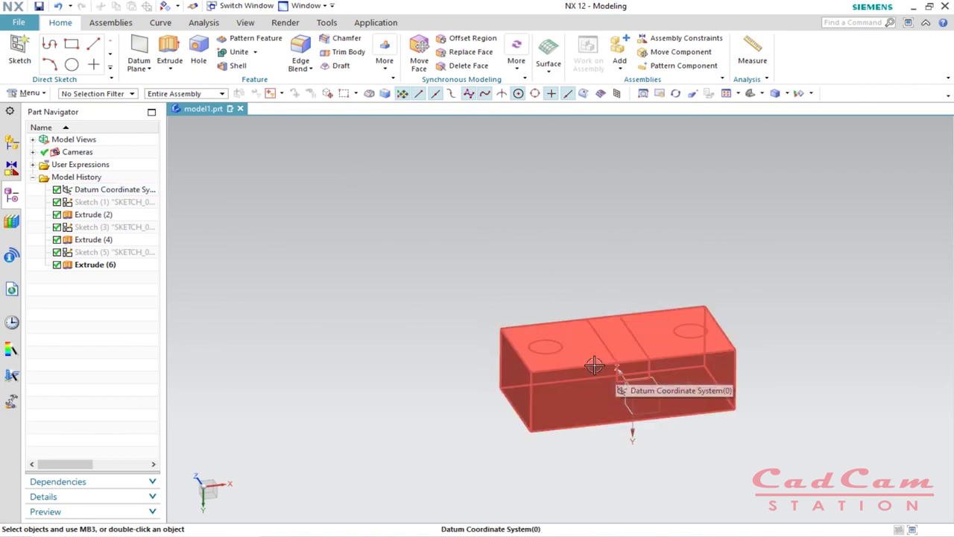
middle_click_drag(593, 364, 499, 425)
scroll(497, 426, "up", 2)
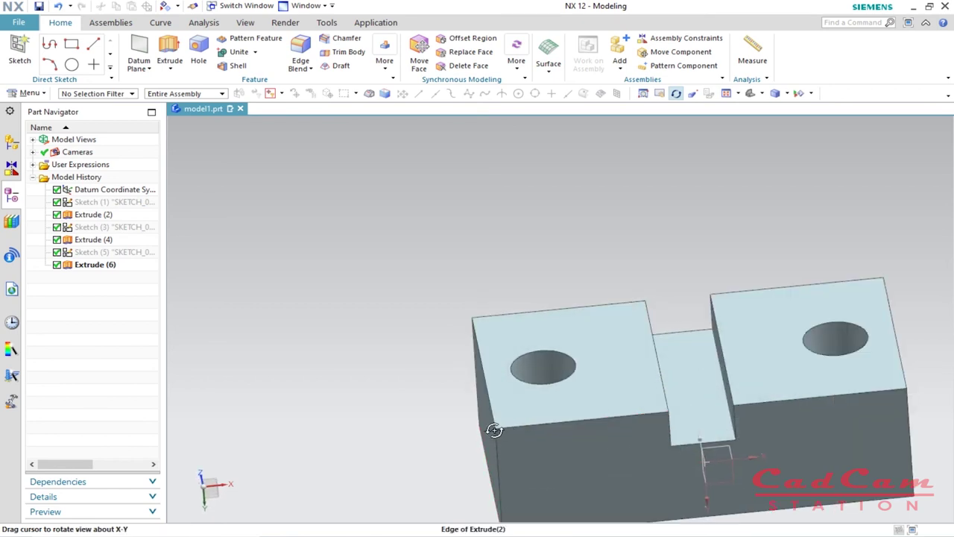
middle_click_drag(455, 317, 456, 318)
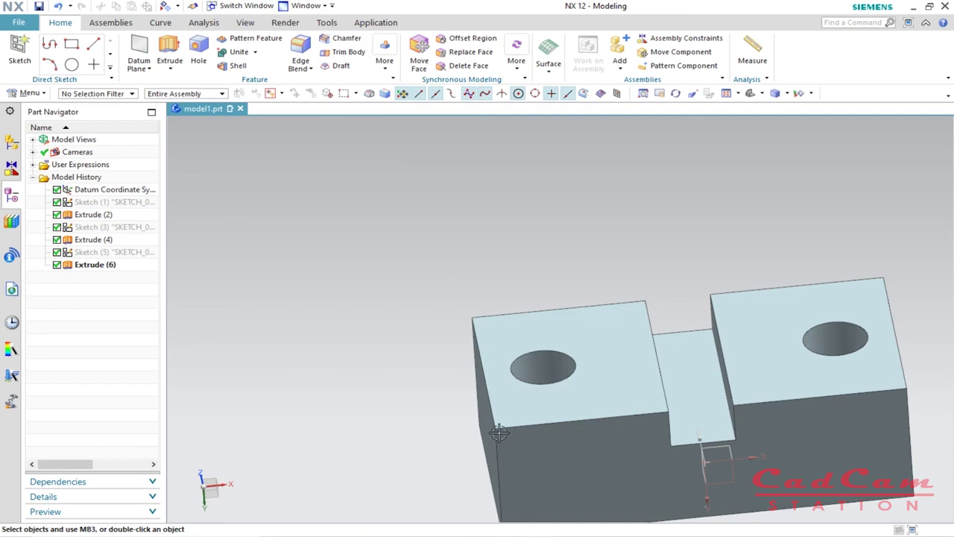
left_click(301, 54)
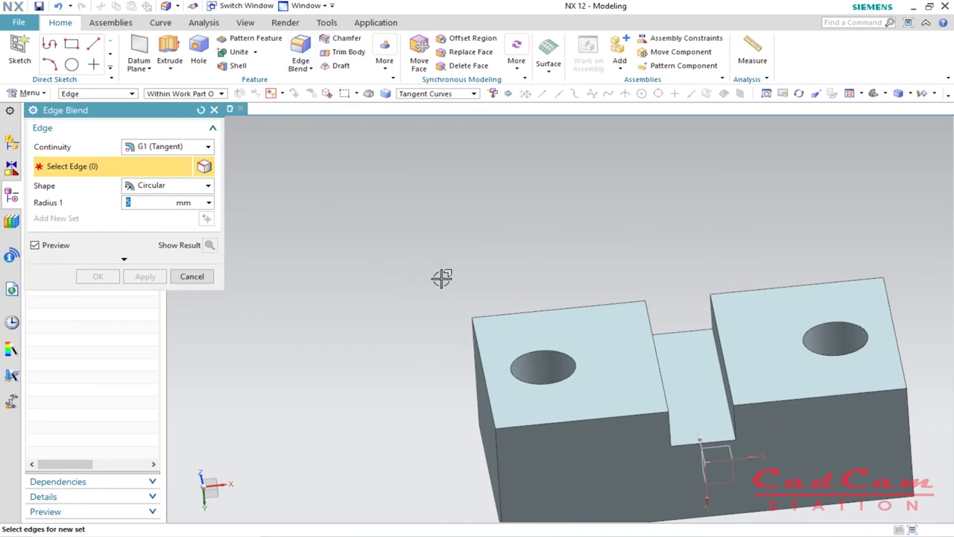
scroll(441, 277, "down", 2)
left_click(477, 393)
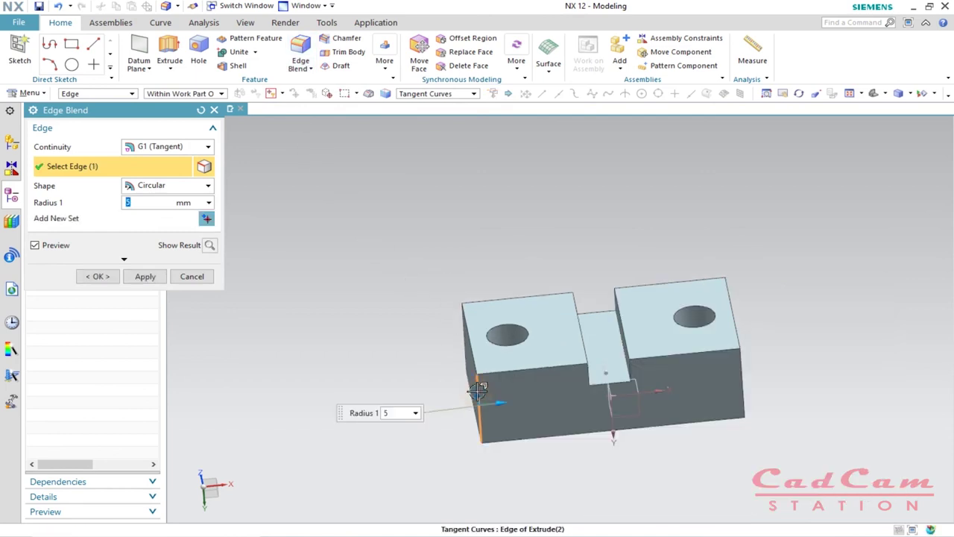
scroll(483, 403, "up", 1)
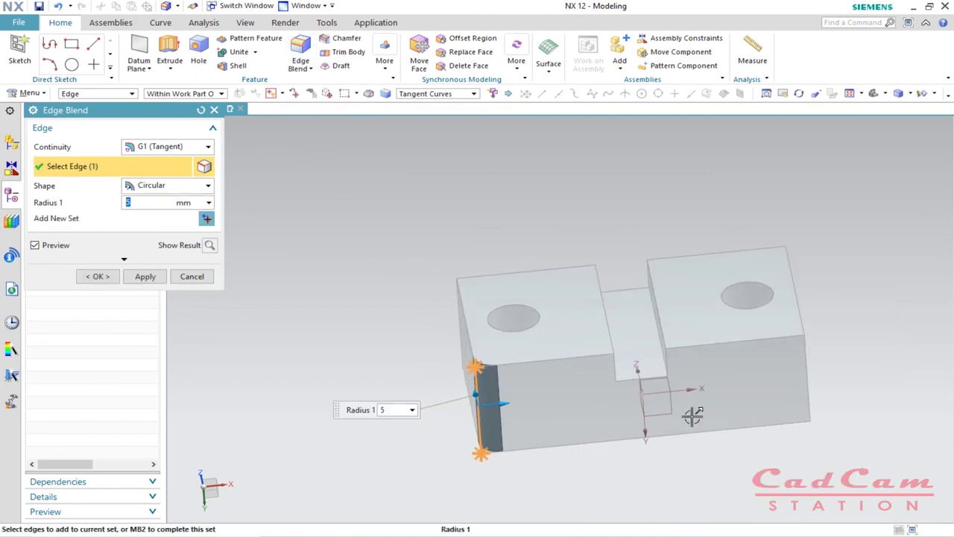
left_click(809, 360)
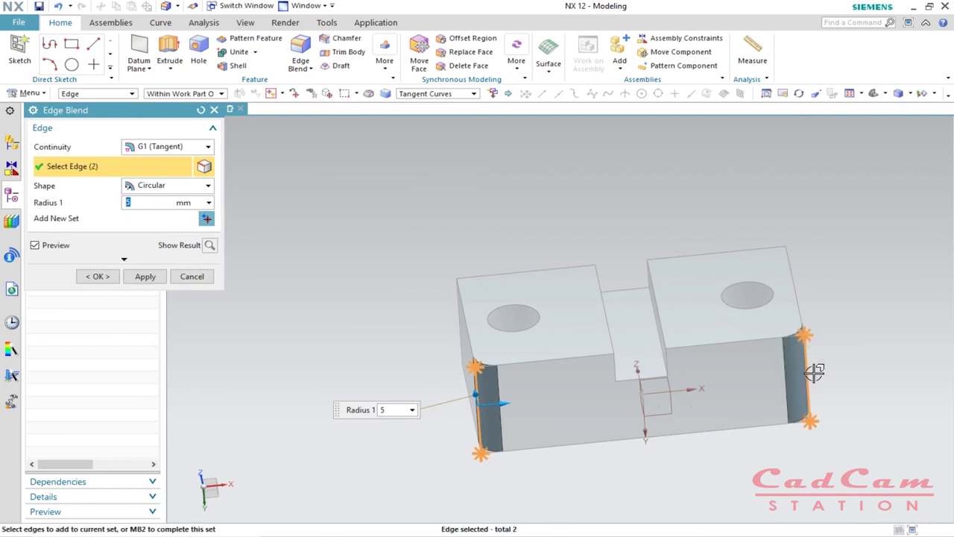
middle_click_drag(875, 385, 803, 393)
left_click(799, 374)
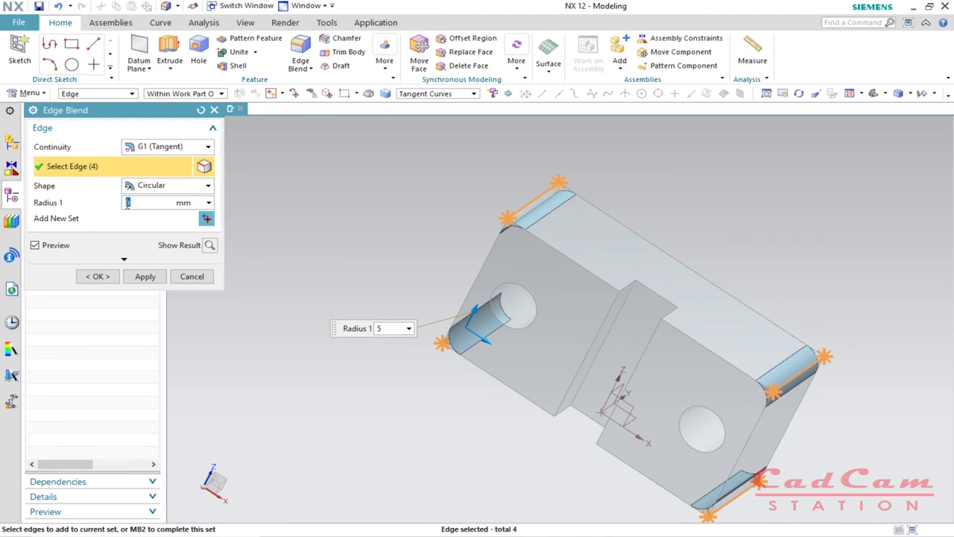
middle_click_drag(462, 403, 477, 326)
left_click(112, 278)
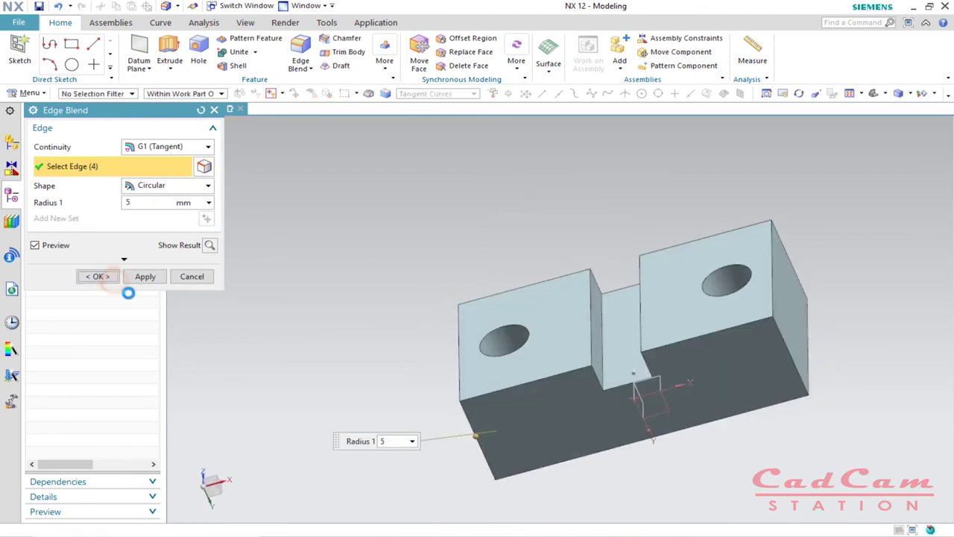
Examine the block's rounded corners, central slot and two holes from several angles.
middle_click_drag(372, 378, 512, 396)
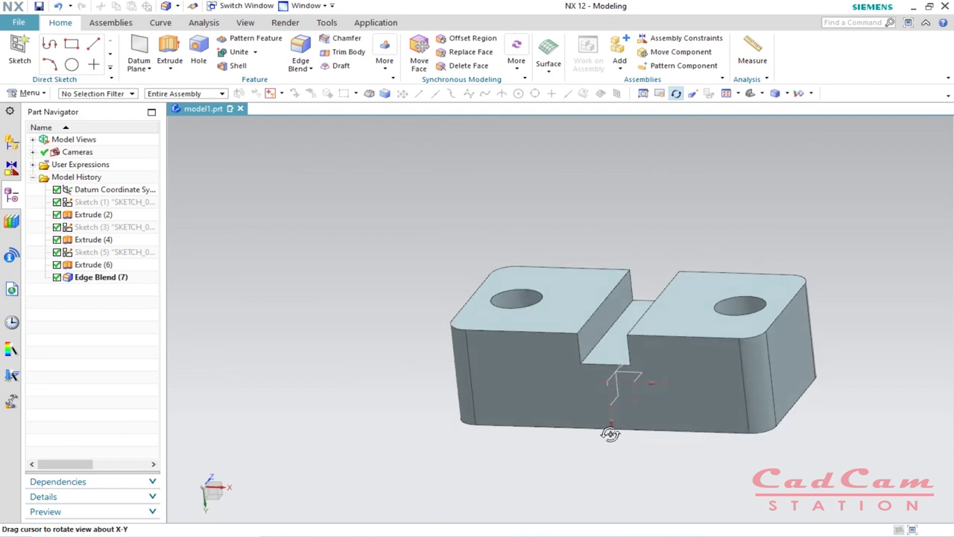
middle_click_drag(654, 447, 598, 443)
mouse_move(548, 417)
middle_mouse_down()
mouse_move(529, 428)
mouse_move(530, 413)
middle_mouse_up()
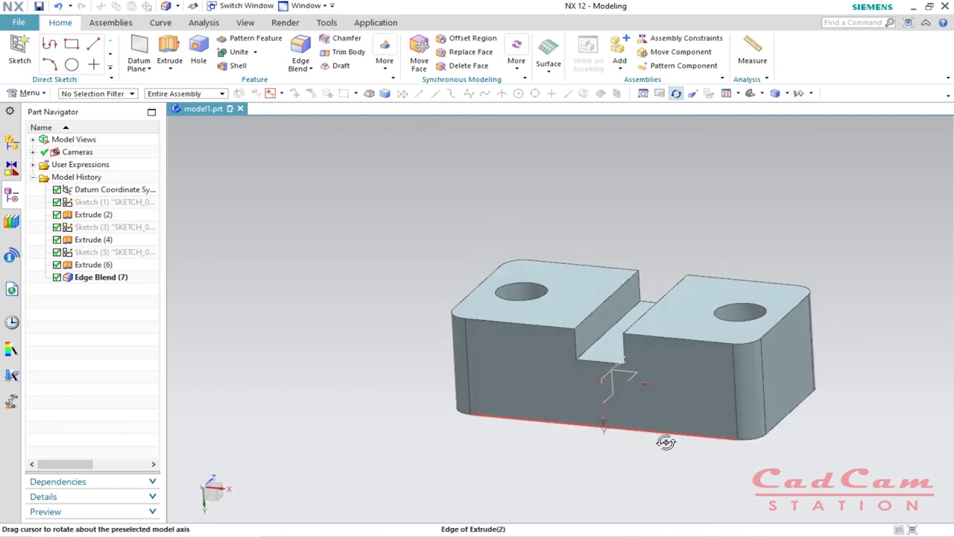
mouse_move(667, 444)
middle_mouse_down()
mouse_move(649, 470)
mouse_move(655, 448)
middle_mouse_up()
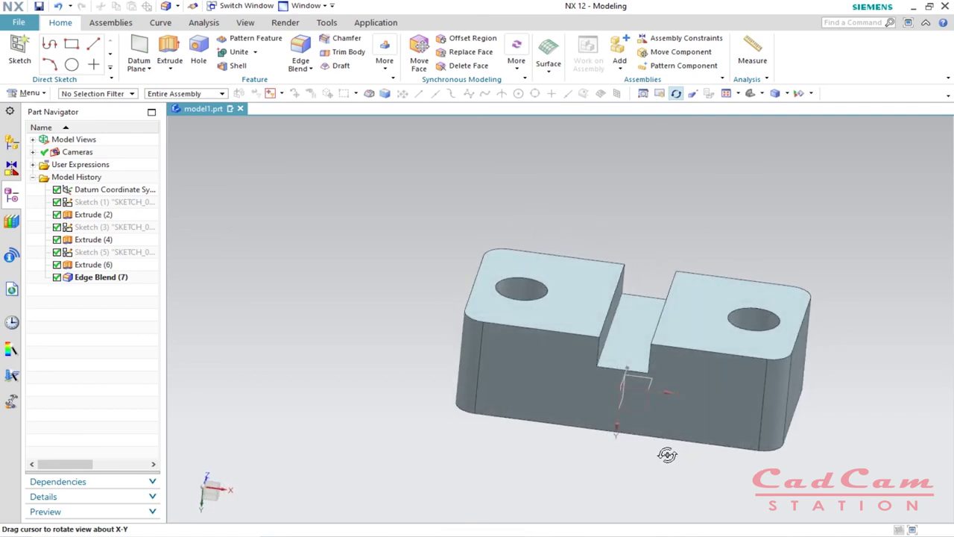
middle_click_drag(685, 454, 672, 461)
middle_click_drag(759, 480, 751, 484)
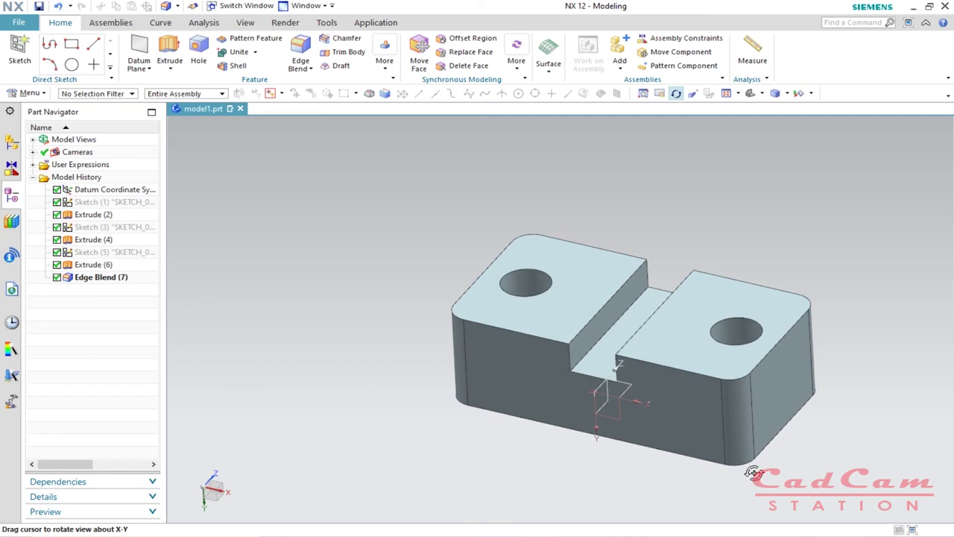
middle_click_drag(751, 468, 747, 443)
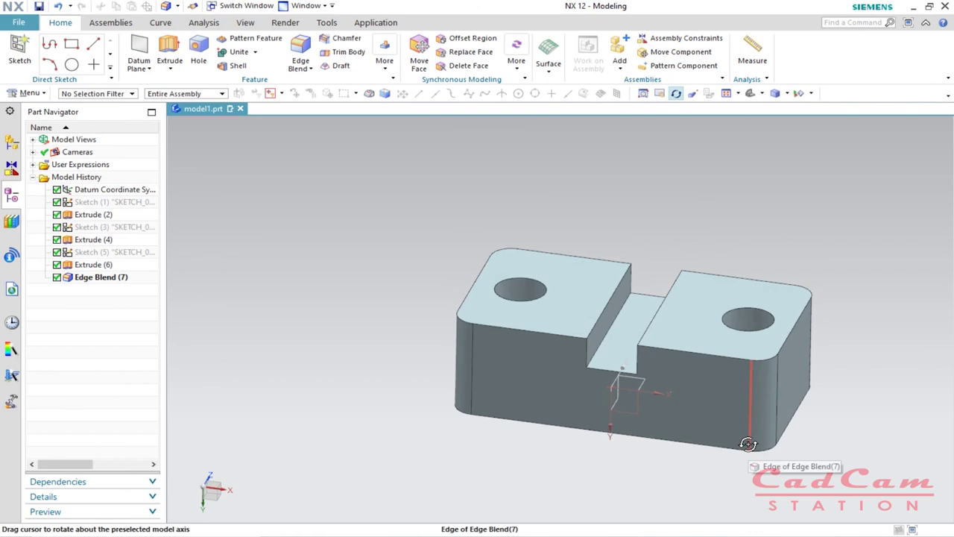